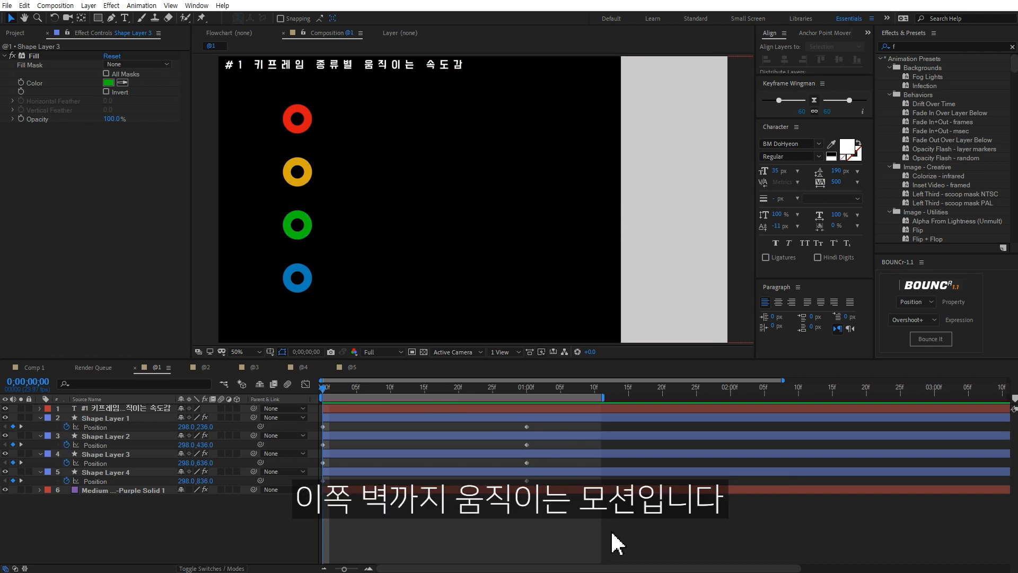
Step: Play back the four circles' movement toward the wall before any easing is applied, then stop the preview
left_click(587, 529)
key("space")
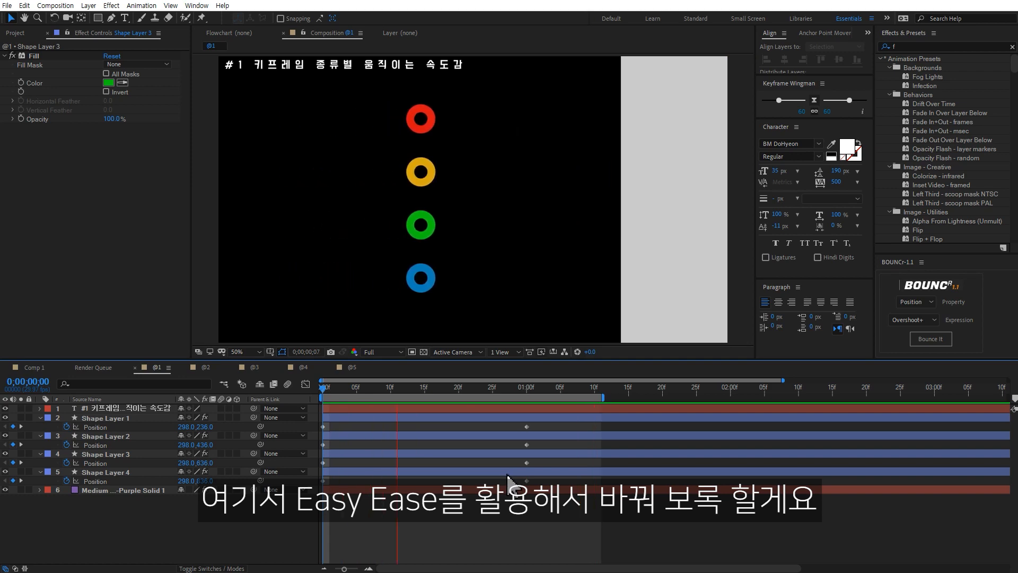
key("space")
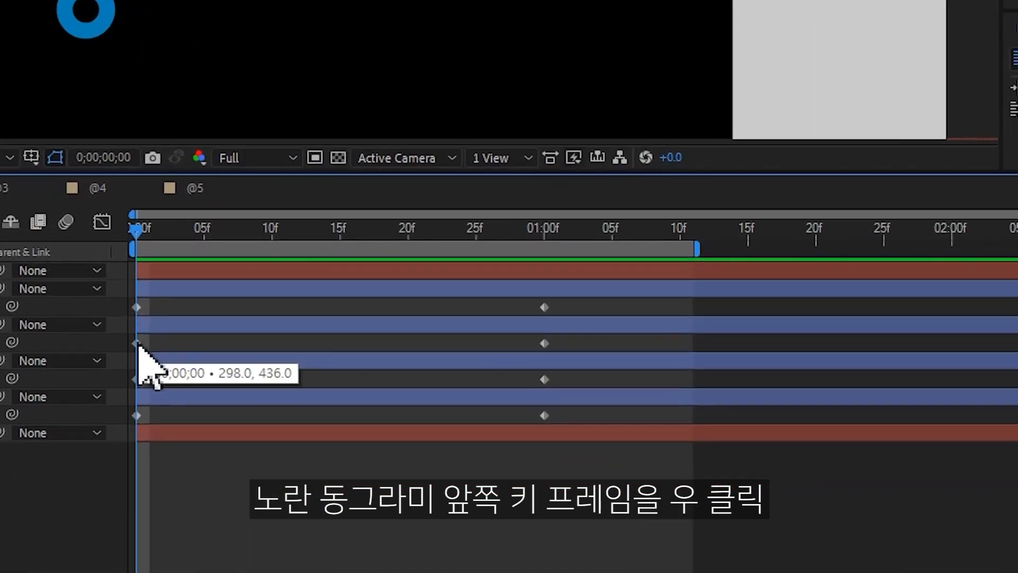
Step: Apply Easy Ease Out to the yellow circle's starting Position keyframe on Shape Layer 2
right_click(138, 343)
mouse_move(183, 326)
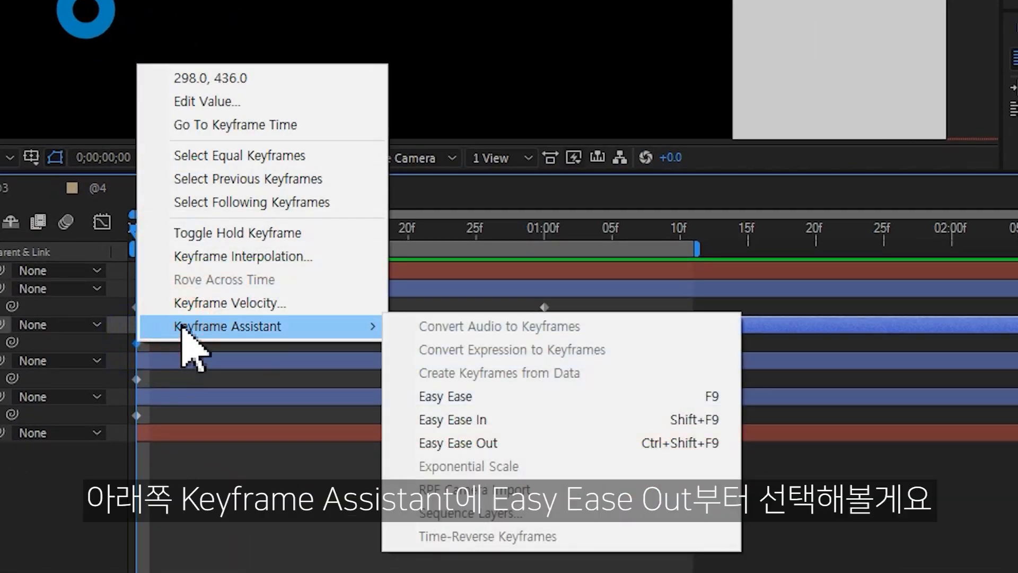
left_click(506, 444)
left_click(163, 345)
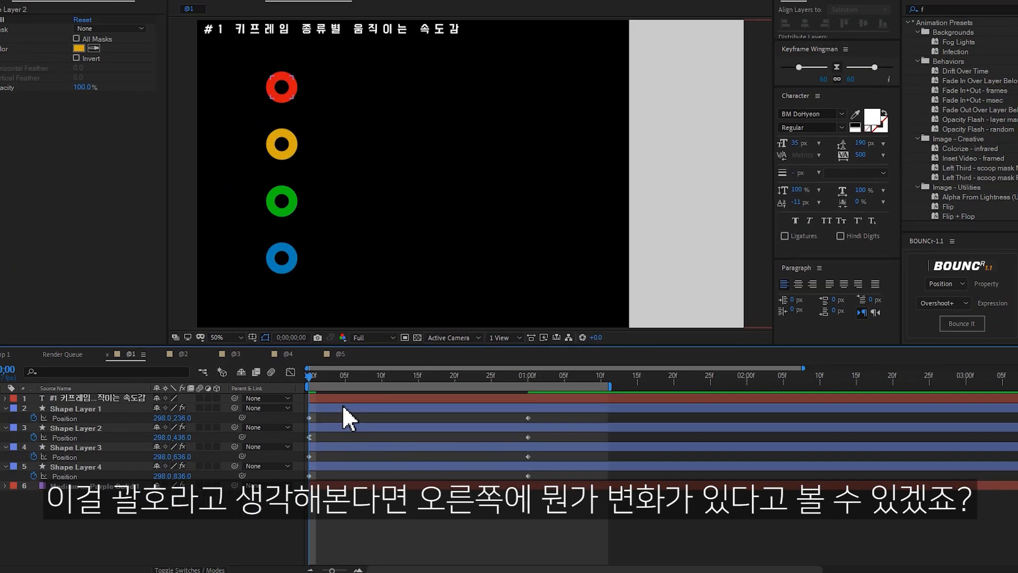
Step: Compare the motion paths of Shape Layer 1 and Shape Layer 2, first individually and then together
left_click(200, 287)
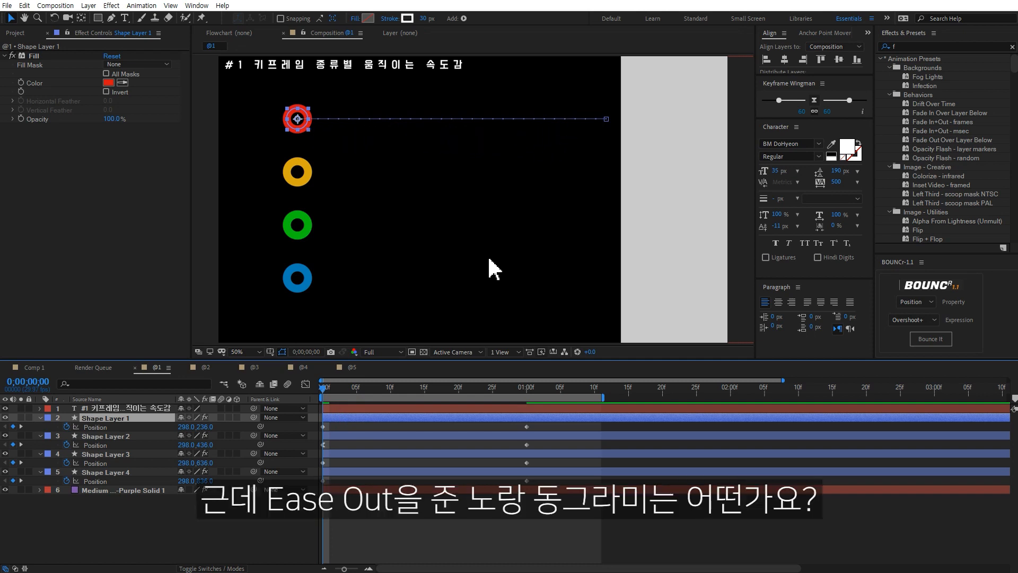
left_click(374, 436)
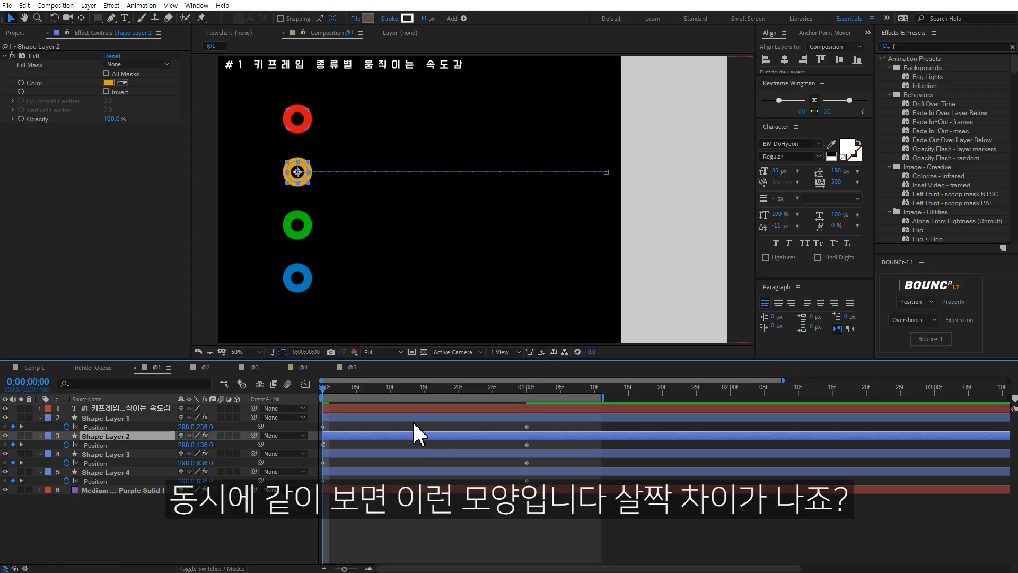
left_click(415, 417, "ctrl")
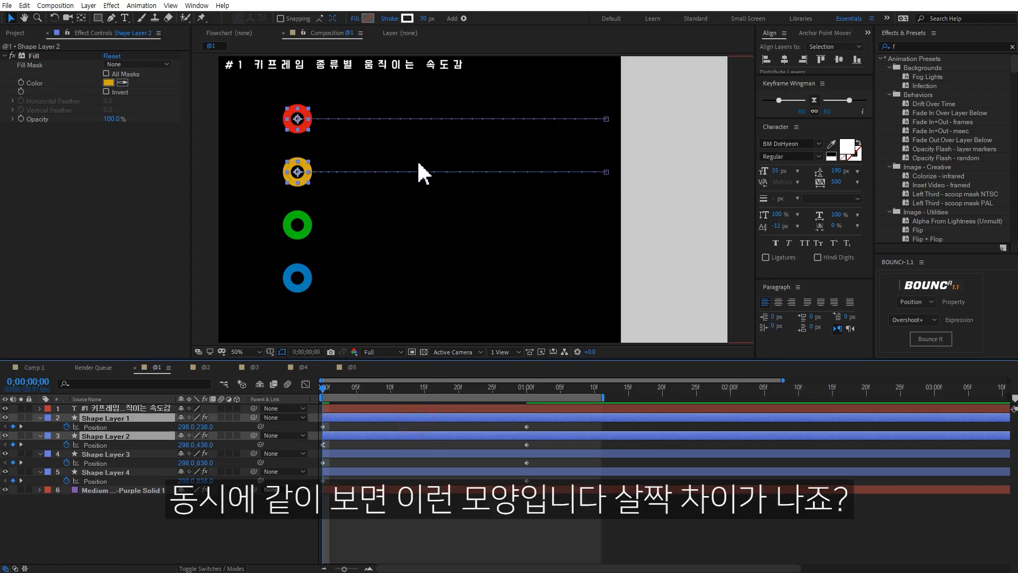
left_click(432, 533)
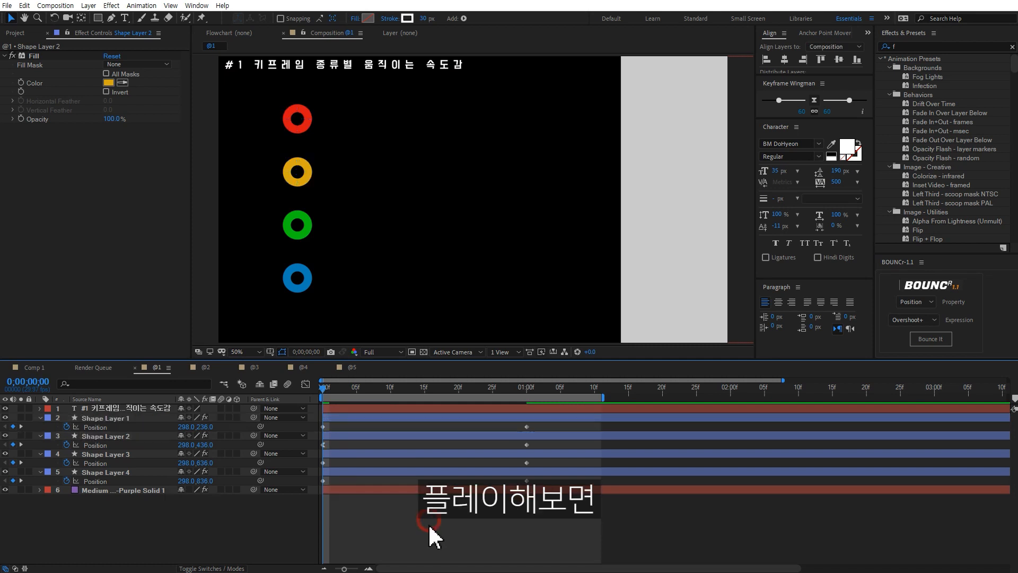
Step: Preview the animation to compare how the yellow circle starts and arrives against the linear circles
key("space")
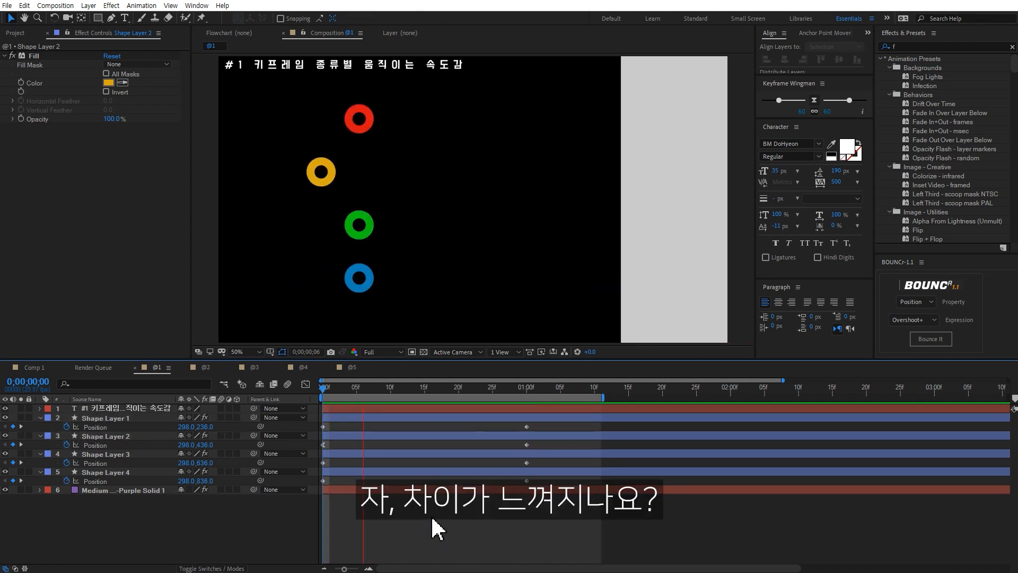
key("space")
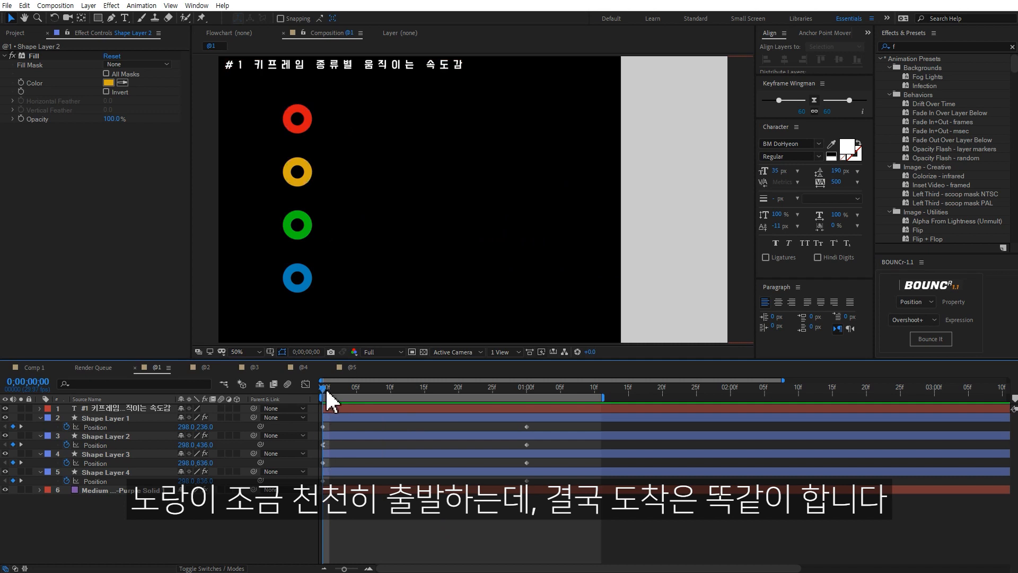
key("space")
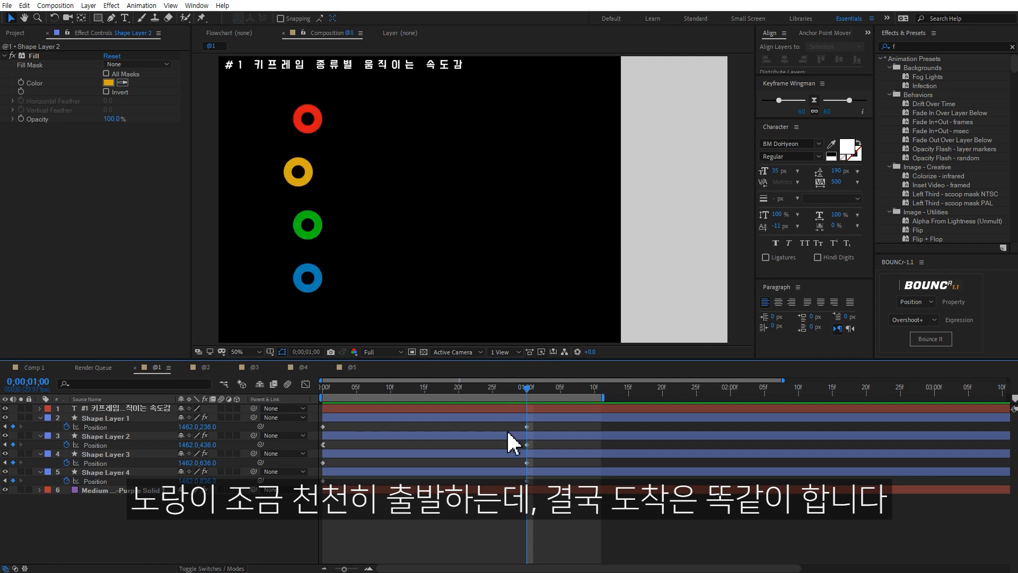
Step: Exaggerate the yellow circle's slow start by lengthening the first Position keyframe's outgoing handle in the speed graph
left_click(324, 444)
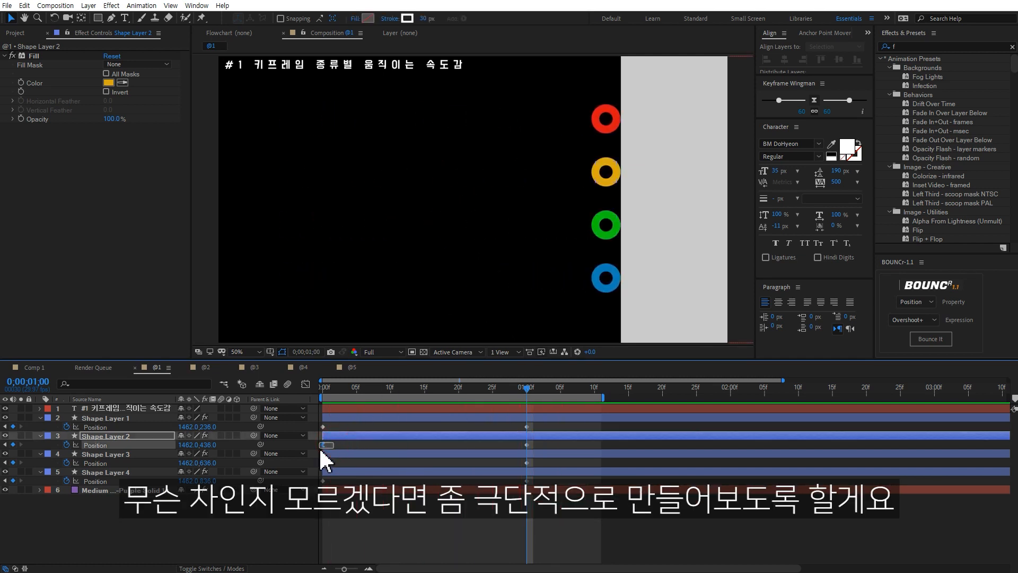
left_click(305, 384)
left_click_drag(356, 537, 443, 504)
left_click(306, 384)
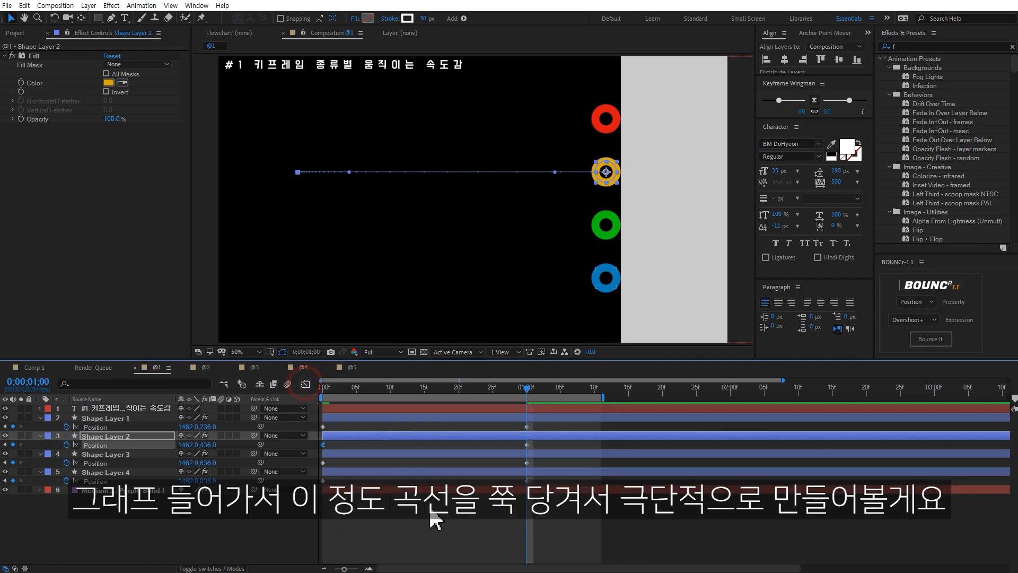
Step: Preview the exaggerated ease out and compare the motion paths of the red and yellow circles
left_click(425, 538)
key("space")
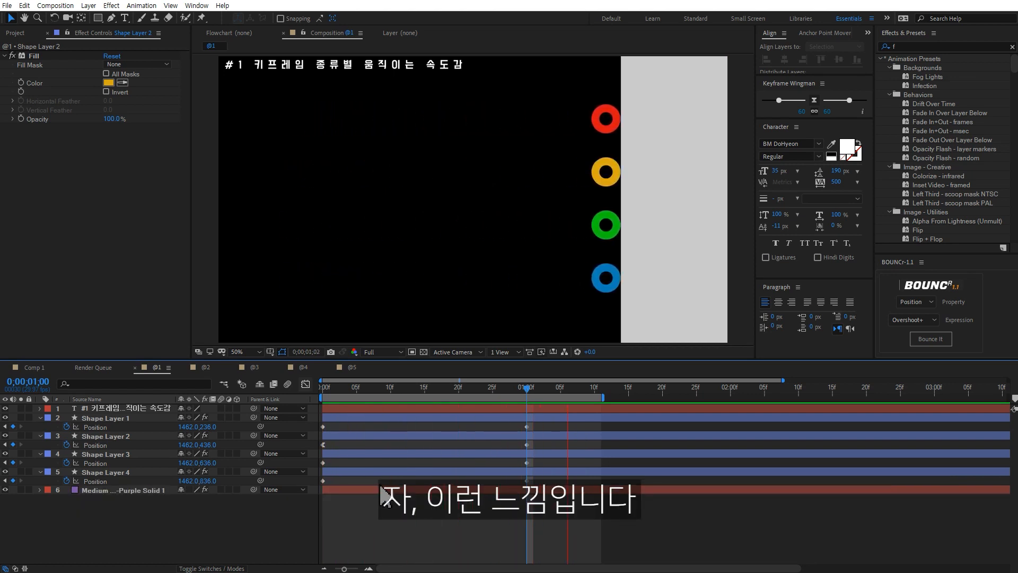
left_click(411, 419)
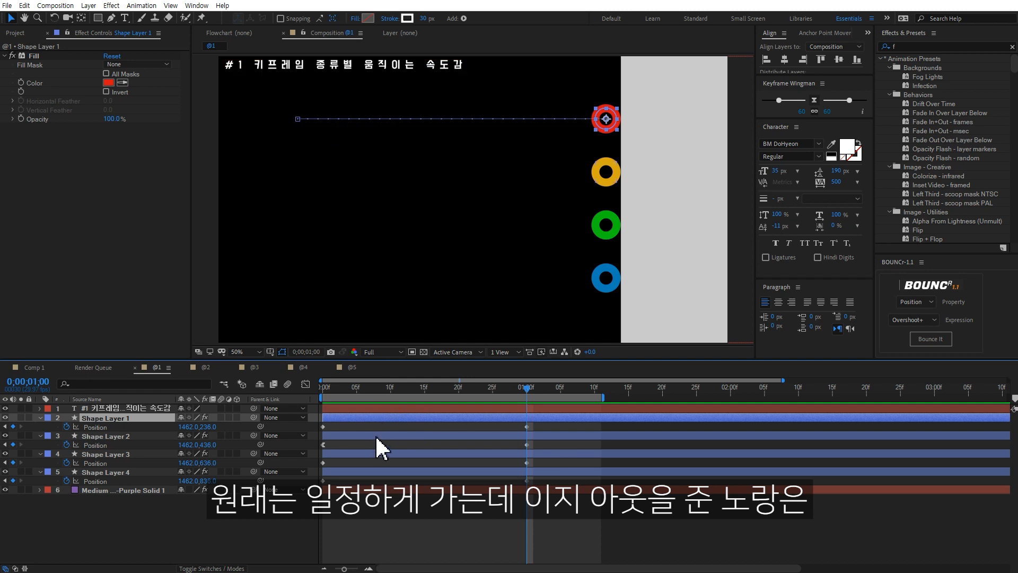
left_click(393, 435, "shift")
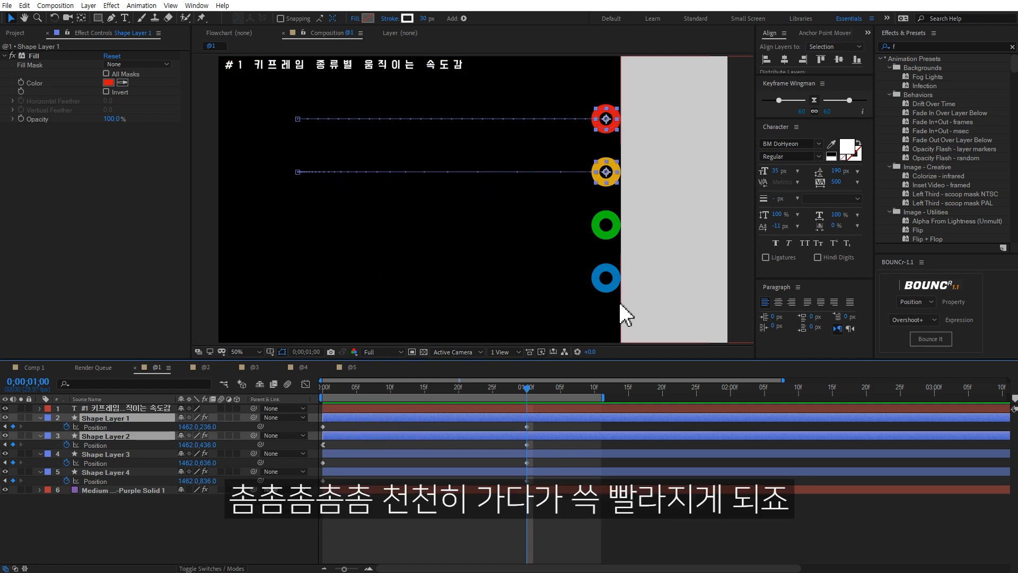
left_click(551, 544)
key("space")
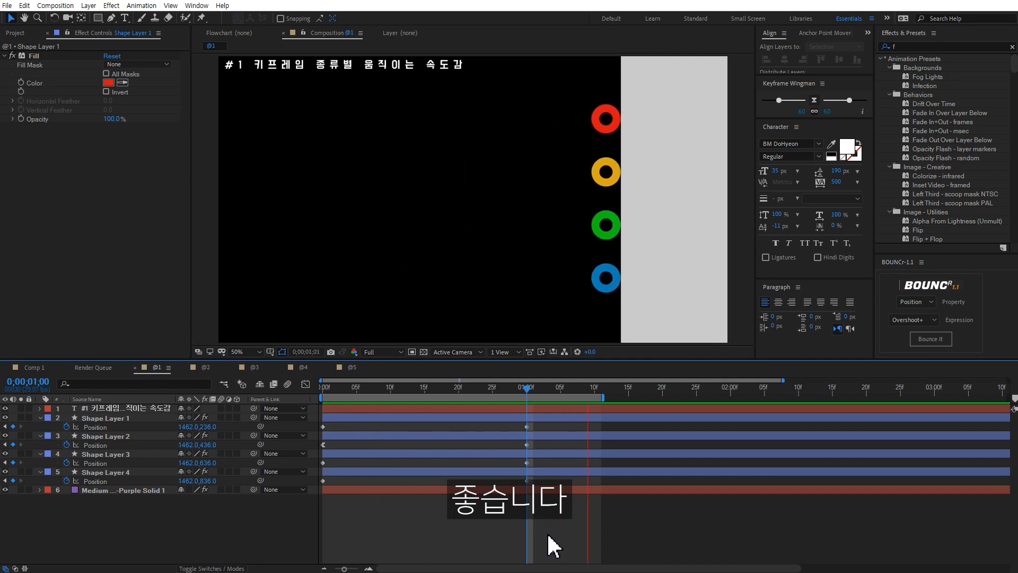
key("space")
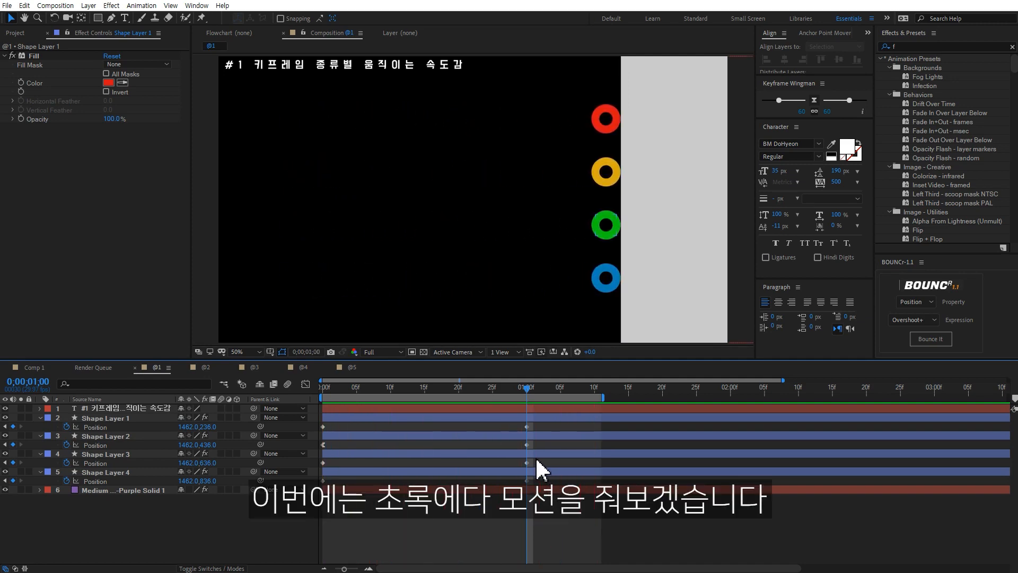
Step: Apply Easy Ease In to the green circle's Position keyframe at 1 second on Shape Layer 3 and preview the motion
left_click(538, 456)
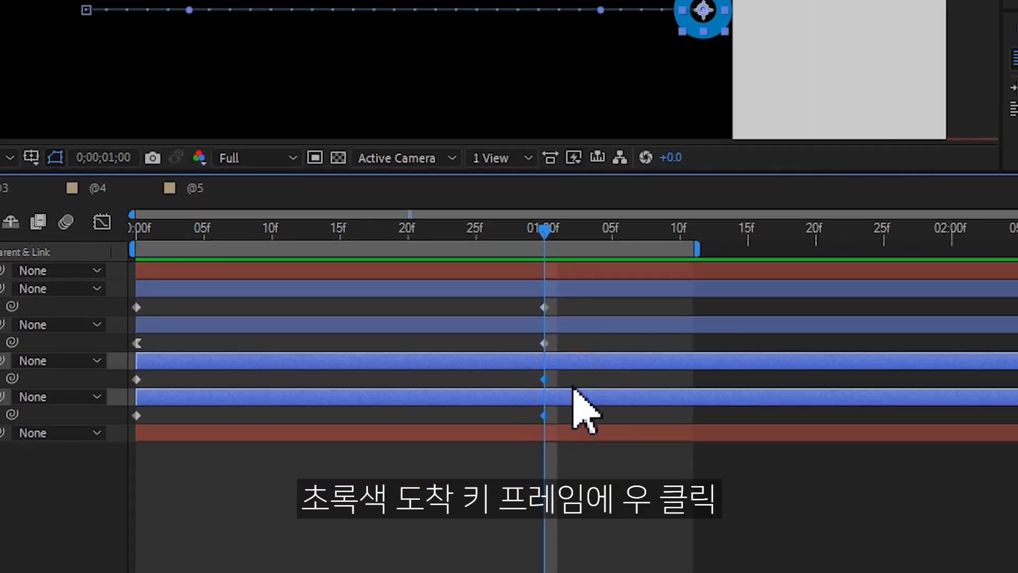
left_click(545, 380)
right_click(544, 379)
left_click(625, 366)
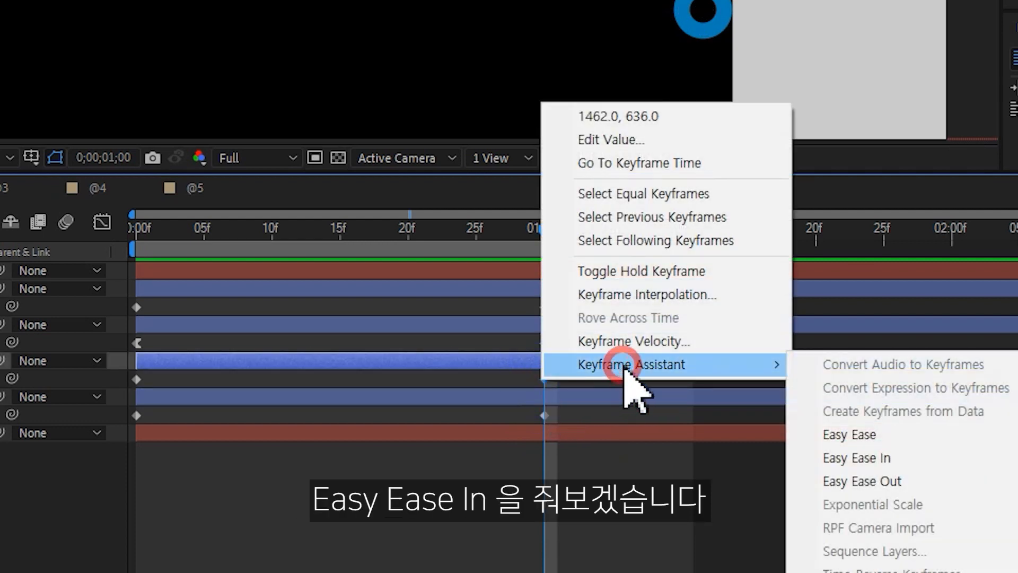
left_click(891, 458)
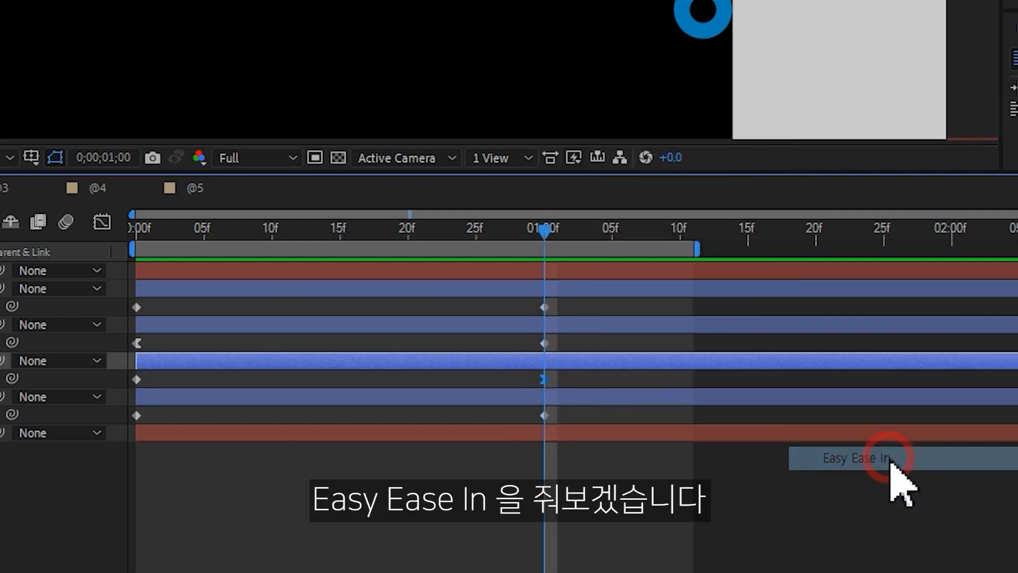
left_click(670, 505)
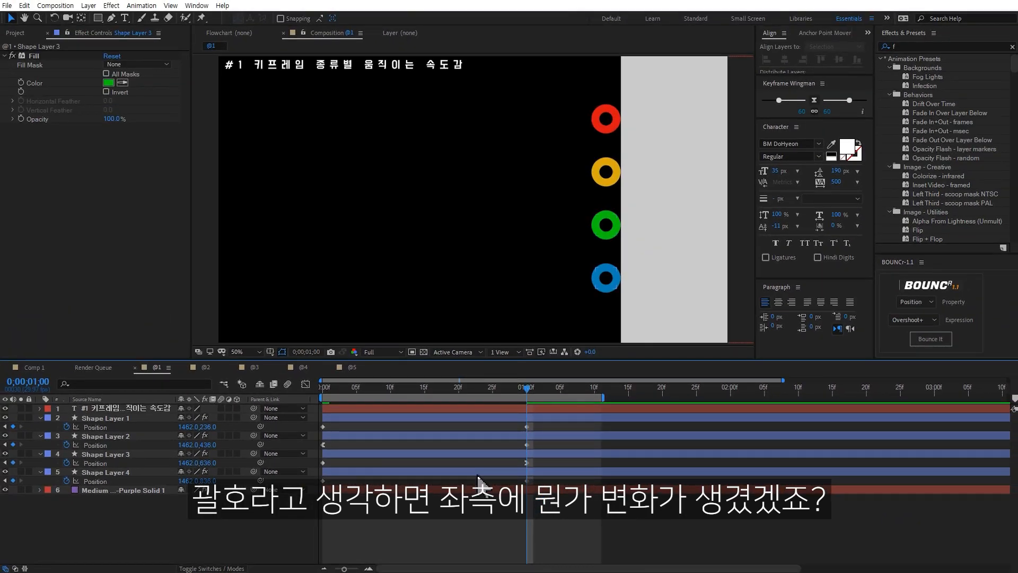
key("space")
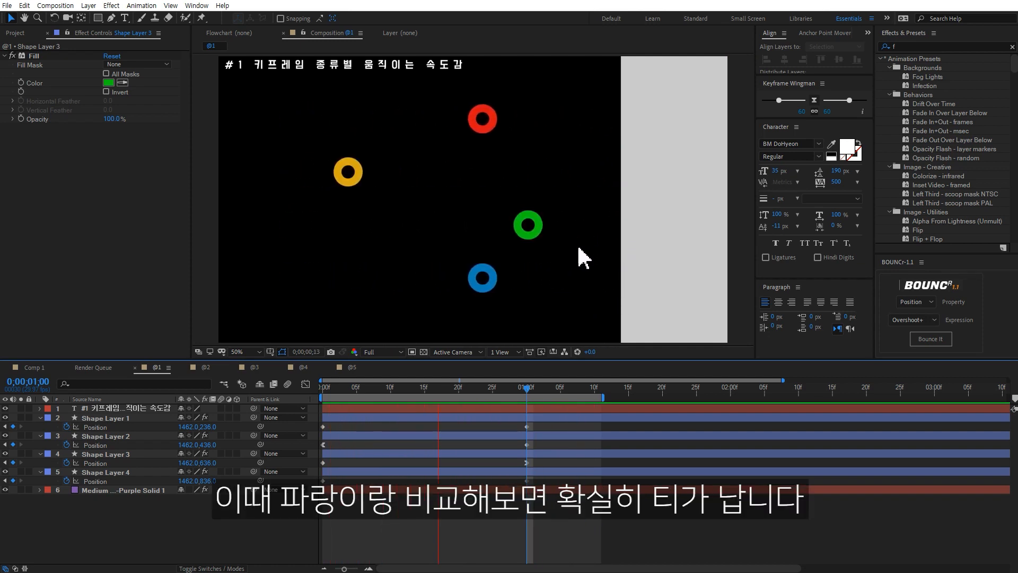
key("space")
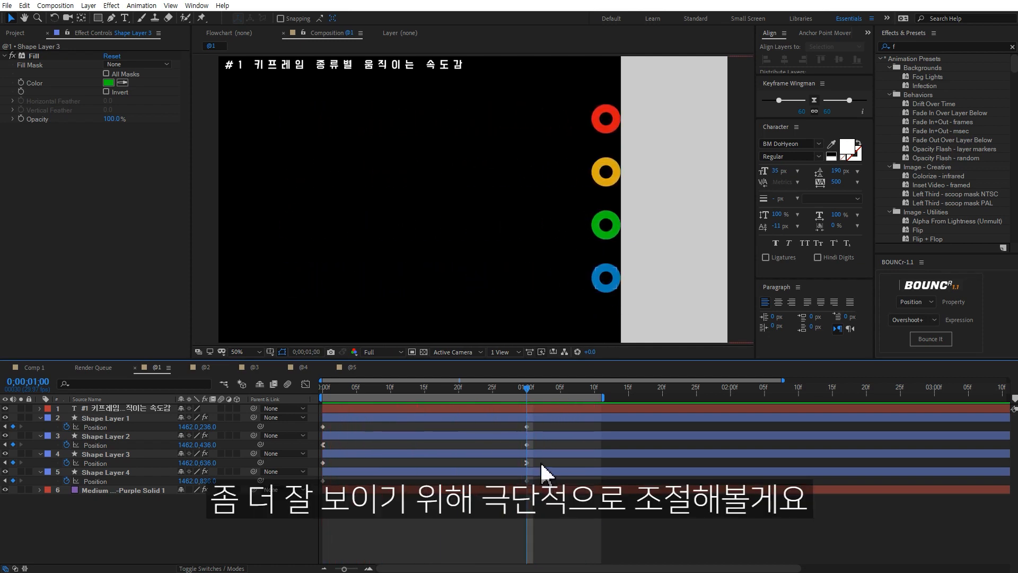
Step: Stretch the incoming speed handle of the green circle's ending Position keyframe to 100% influence in the Graph Editor
left_click_drag(541, 459, 518, 469)
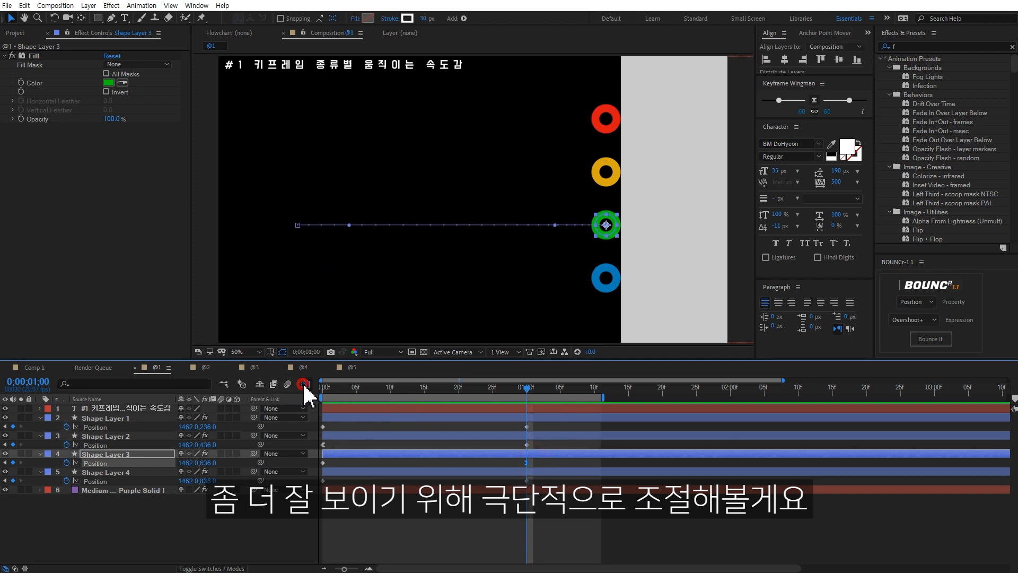
left_click(305, 384)
left_click_drag(488, 539, 395, 556)
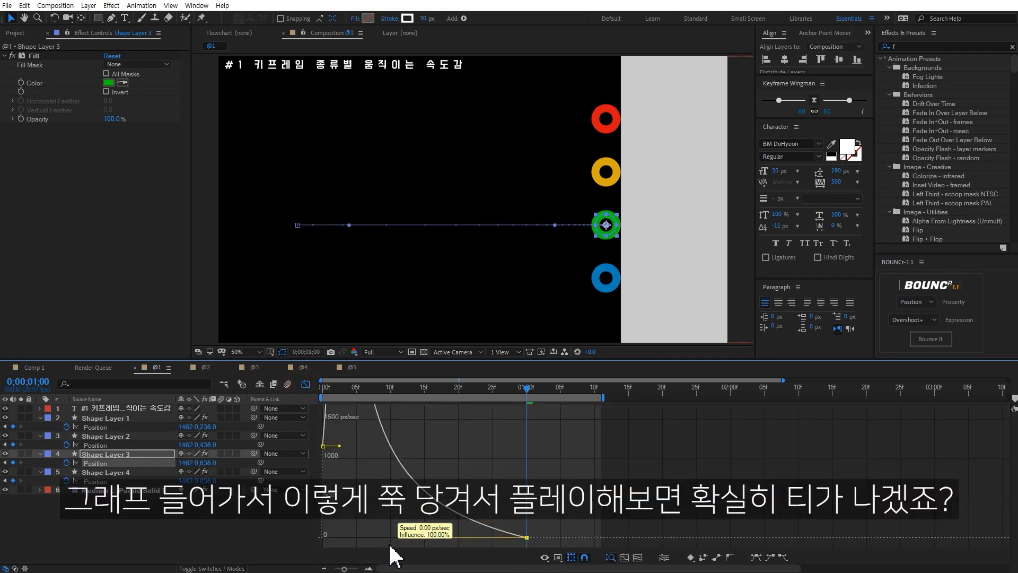
left_click(306, 384)
Step: Preview how the green circle's exaggerated ease in compares with the other circles
left_click(538, 528)
key("space")
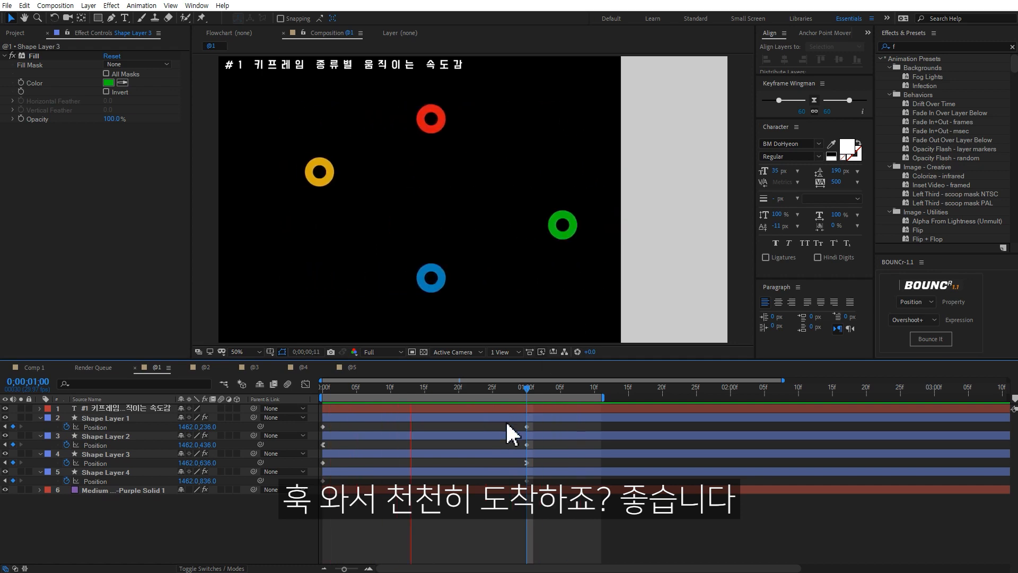
key("space")
Step: Apply Easy Ease In to the blue circle's starting Position keyframe on Shape Layer 4 and preview the motion
key("Home")
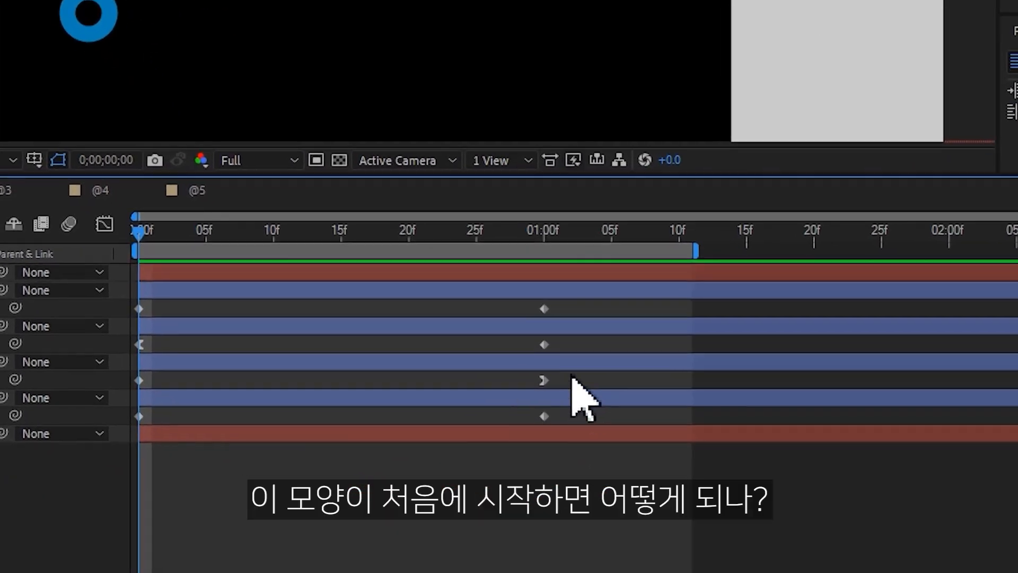
left_click(137, 416)
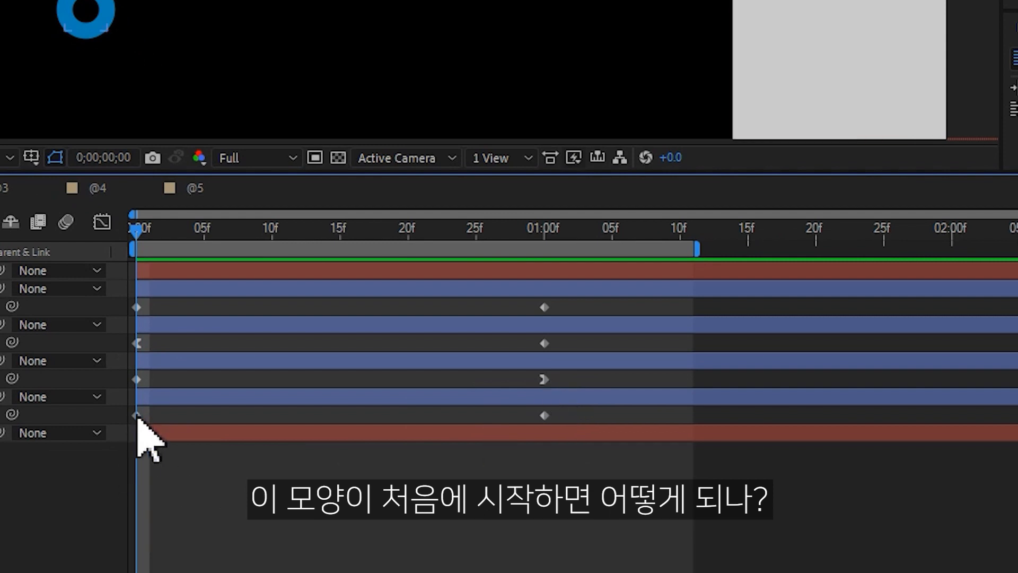
right_click(137, 416)
left_click(275, 400)
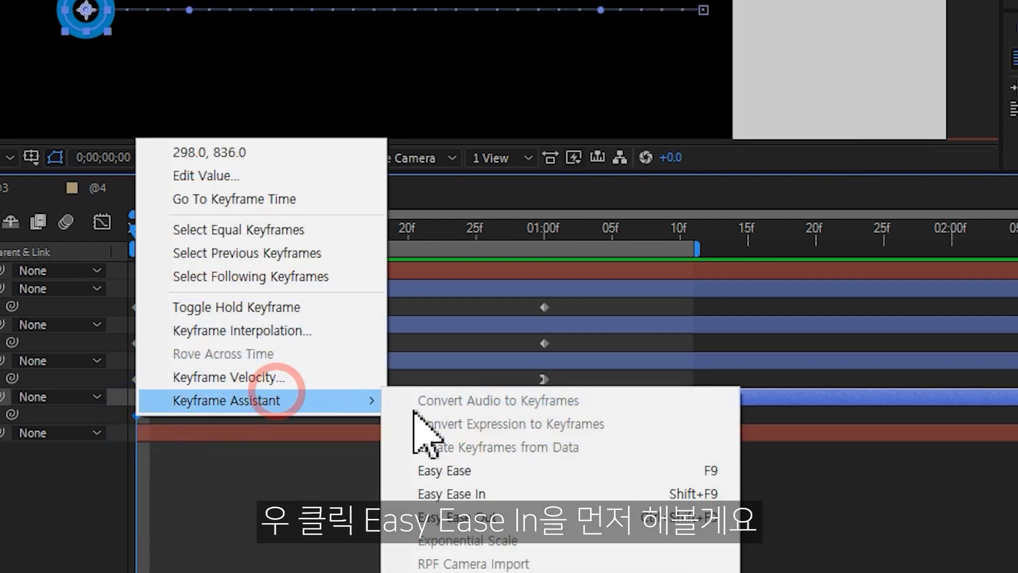
left_click(511, 495)
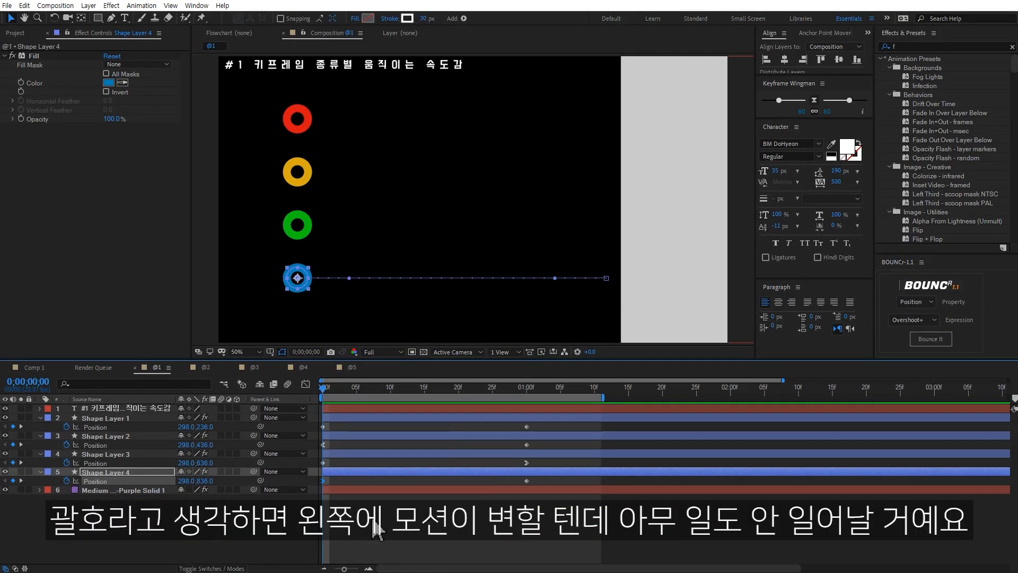
left_click(378, 528)
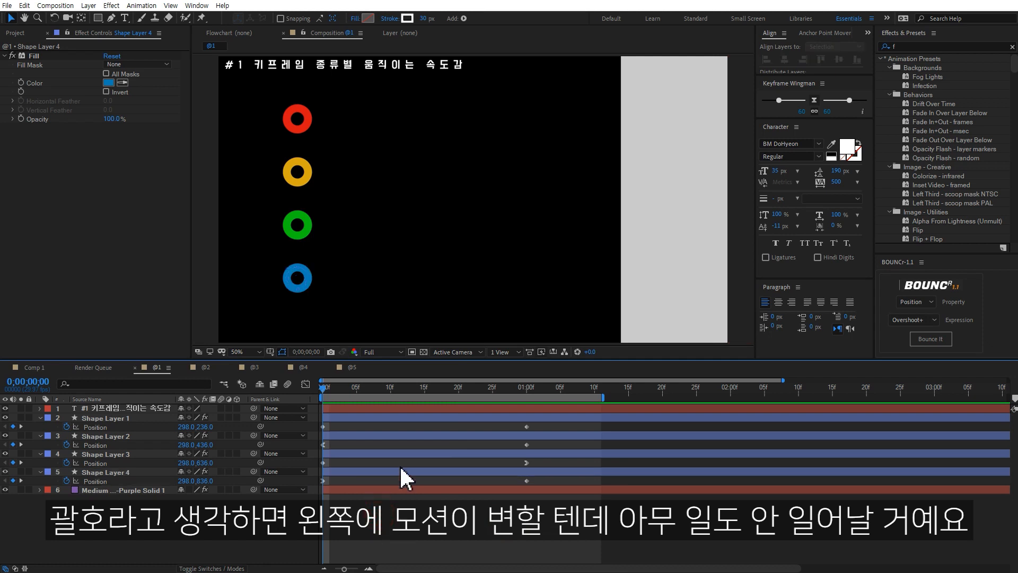
key("space")
Step: Apply Easy Ease Out to the blue circle's Position keyframe at 1 second on Shape Layer 4 and preview the motion
left_click(446, 470)
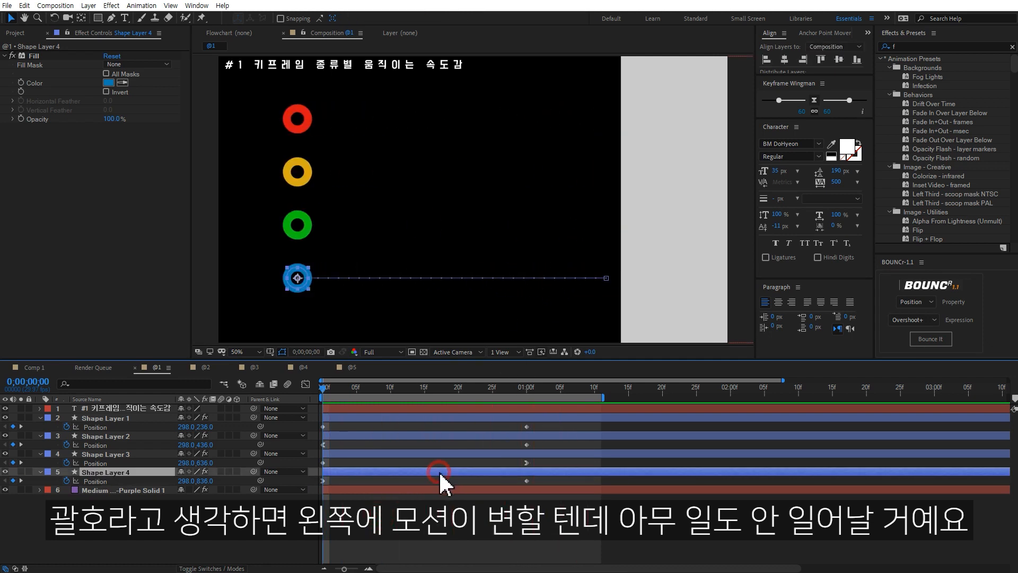
left_click(527, 481)
right_click(527, 481)
mouse_move(570, 474)
left_click(707, 532)
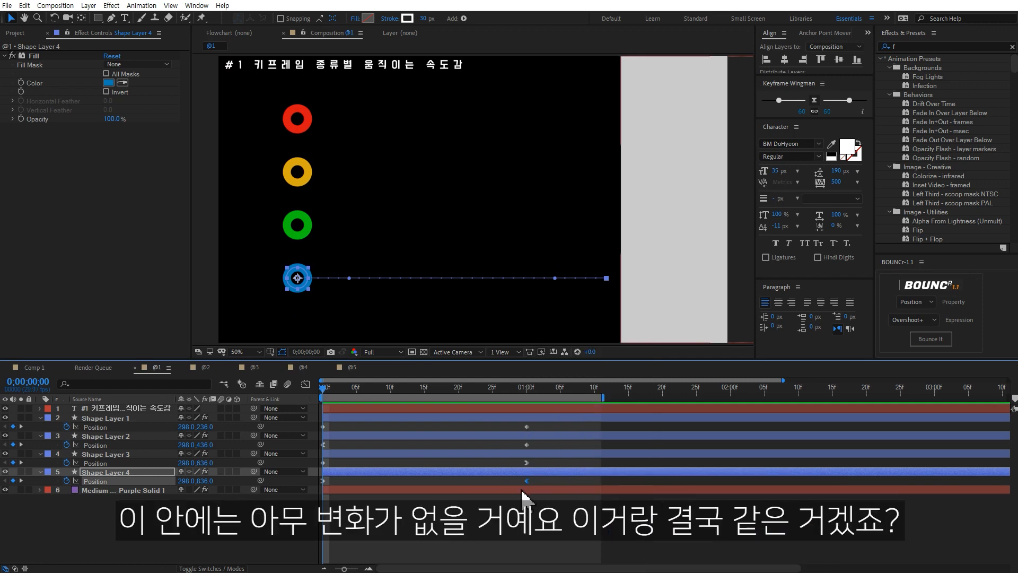
key("space")
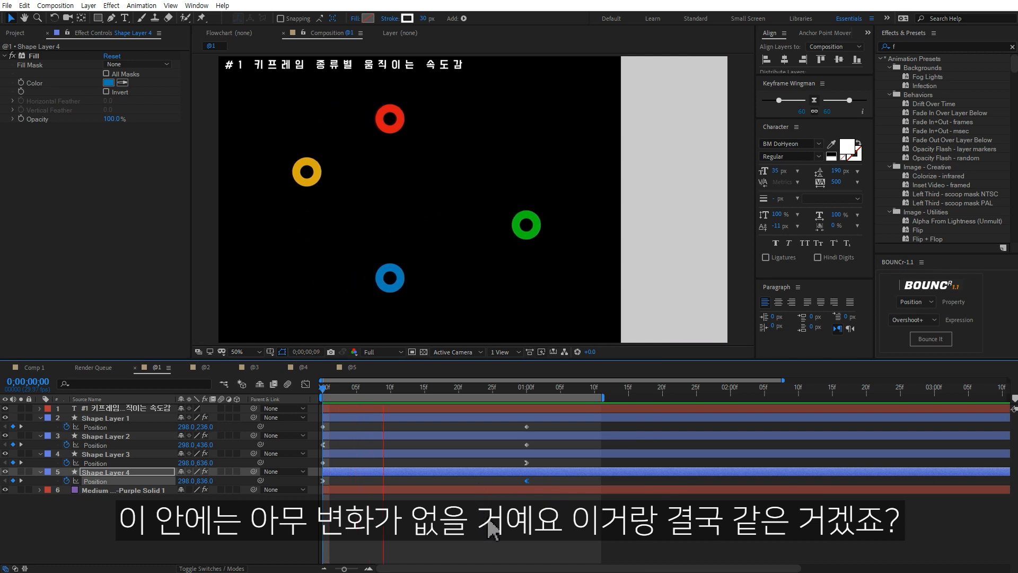
Step: Preview the four circles' motion and reset both of the blue circle's Position keyframes on Shape Layer 4 to linear
key("space")
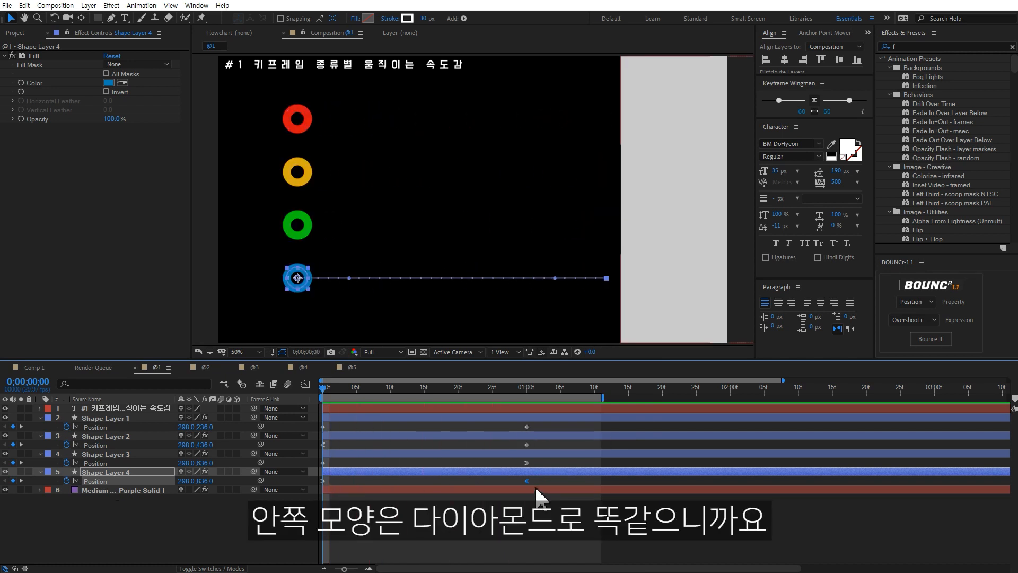
key("space")
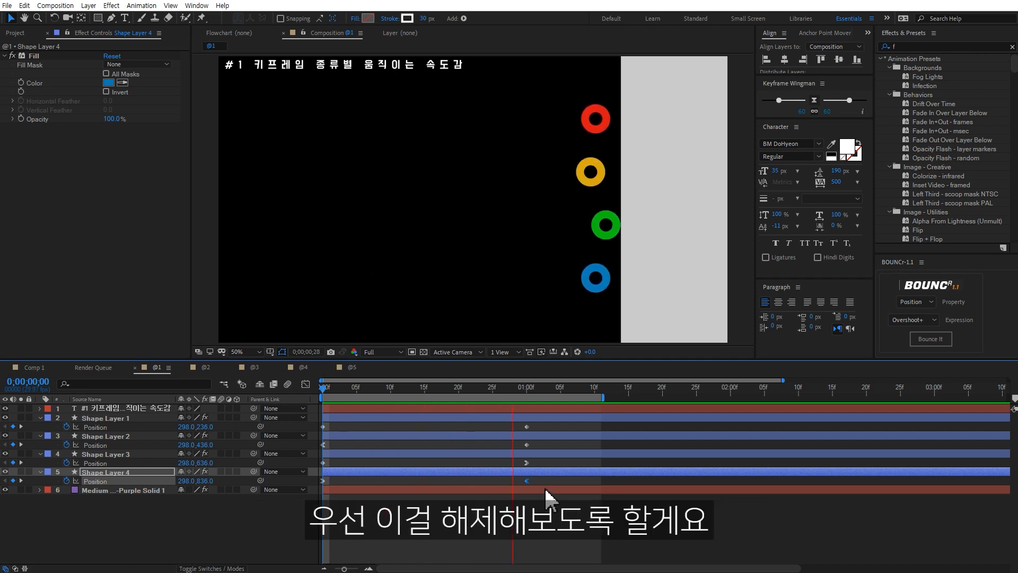
key("space")
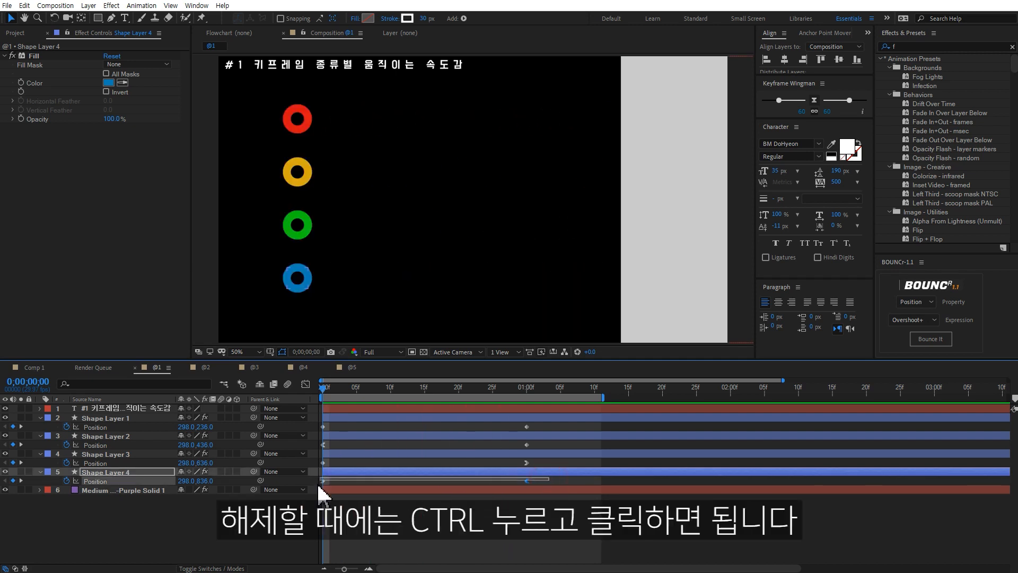
left_click(526, 481, "ctrl")
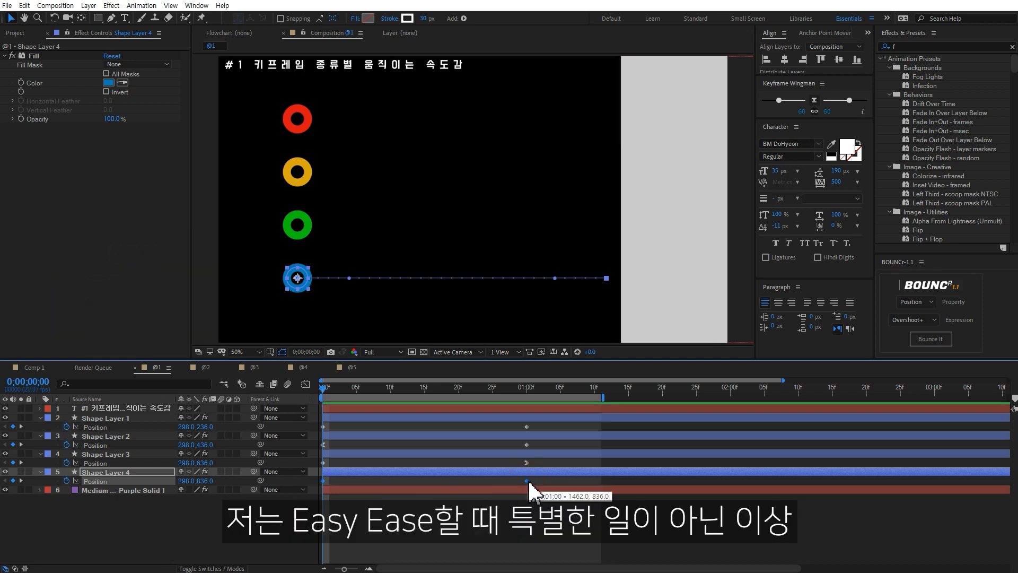
Step: Apply Easy Ease to both Position keyframes of the blue circle on Shape Layer 4
right_click(527, 480)
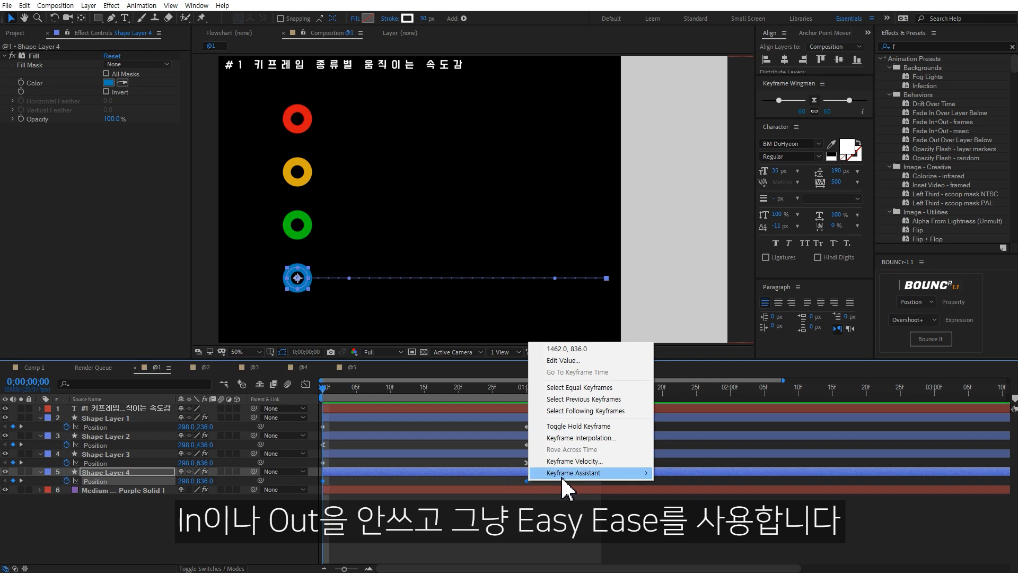
mouse_move(562, 477)
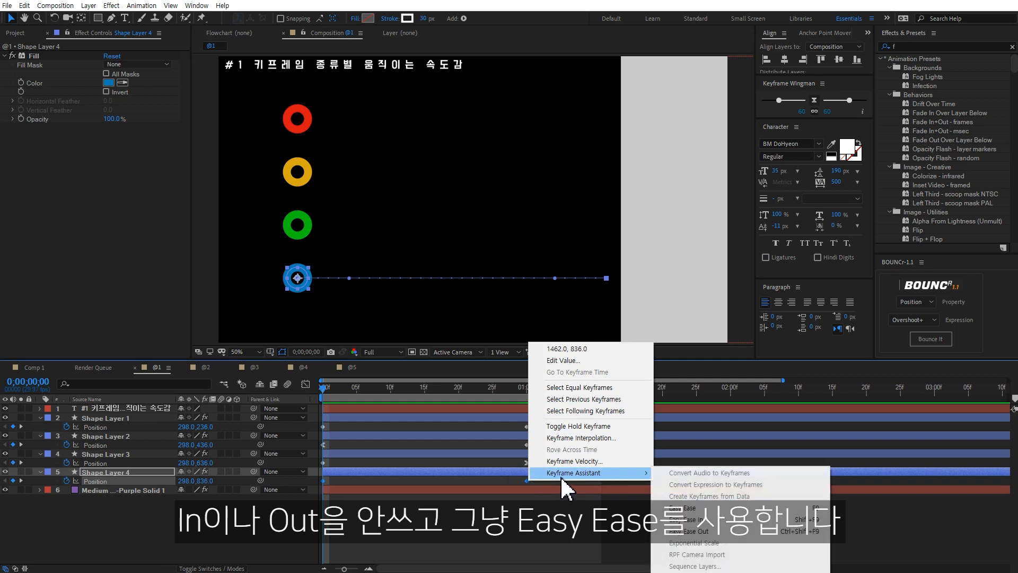
left_click(691, 510)
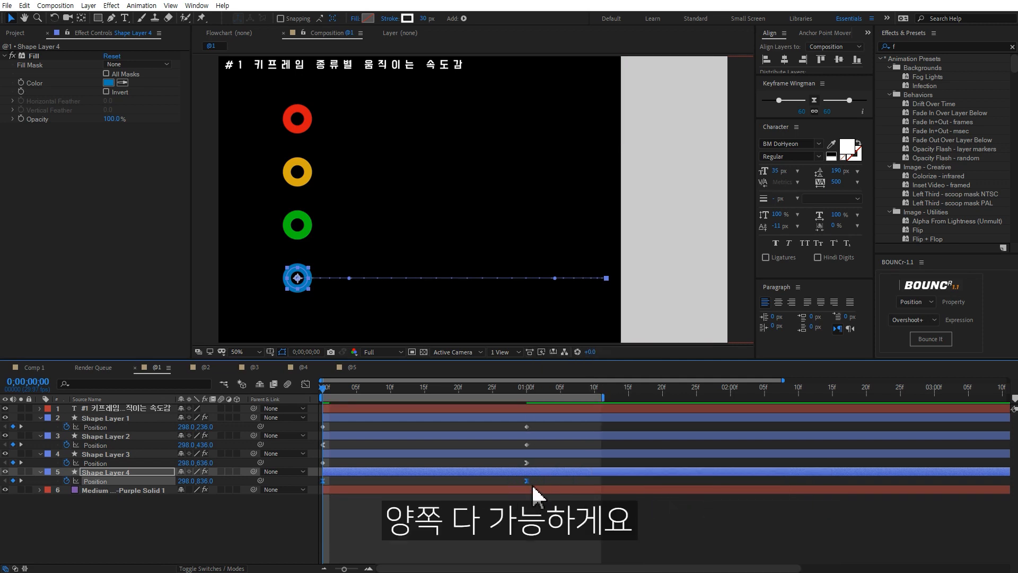
Step: Stretch the speed handles of the blue circle's two Position keyframes to the middle in the Graph Editor for a sharp peak at 15 frames
left_click(306, 384)
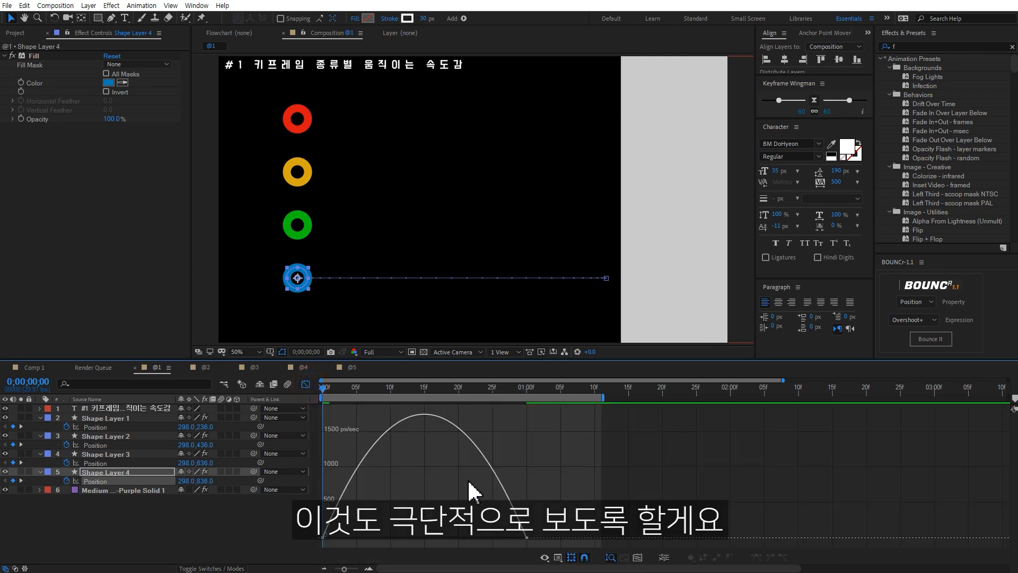
left_click(321, 538)
left_click_drag(356, 538, 427, 538)
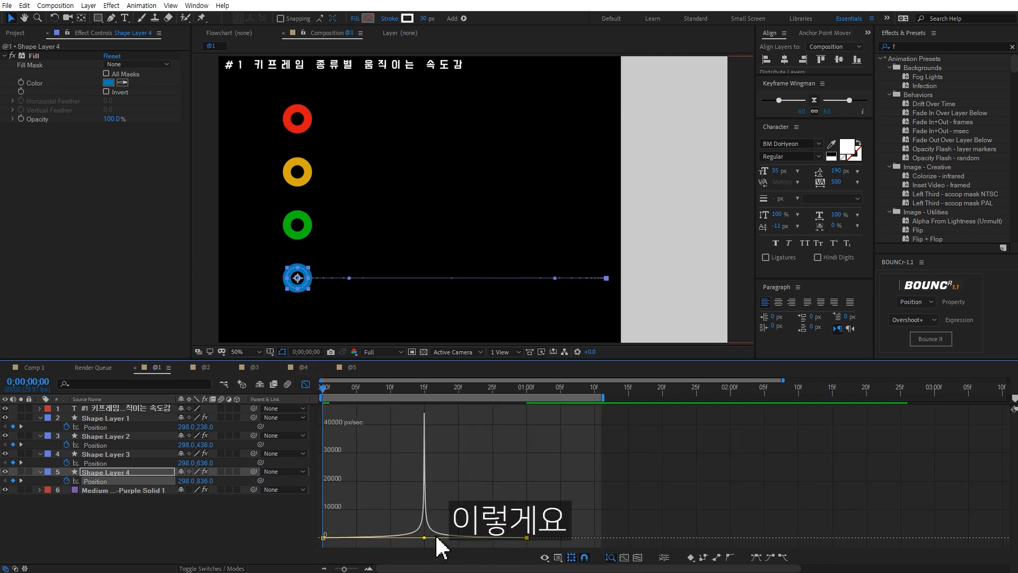
Step: Return from the Graph Editor to the layer bars and preview how the four circles' speeds compare
left_click(305, 384)
left_click(518, 522)
key("space")
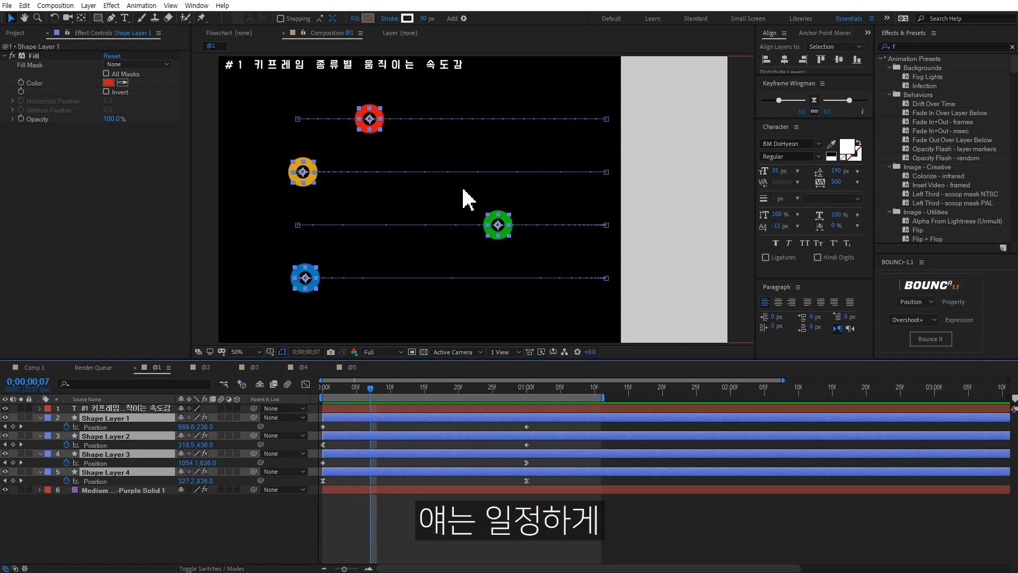
left_click(613, 528)
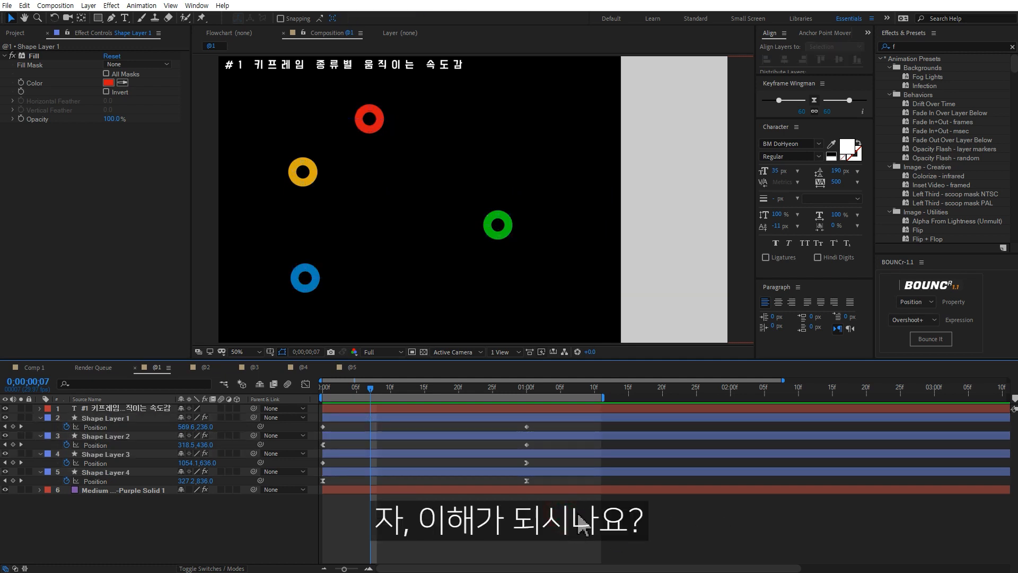
key("space")
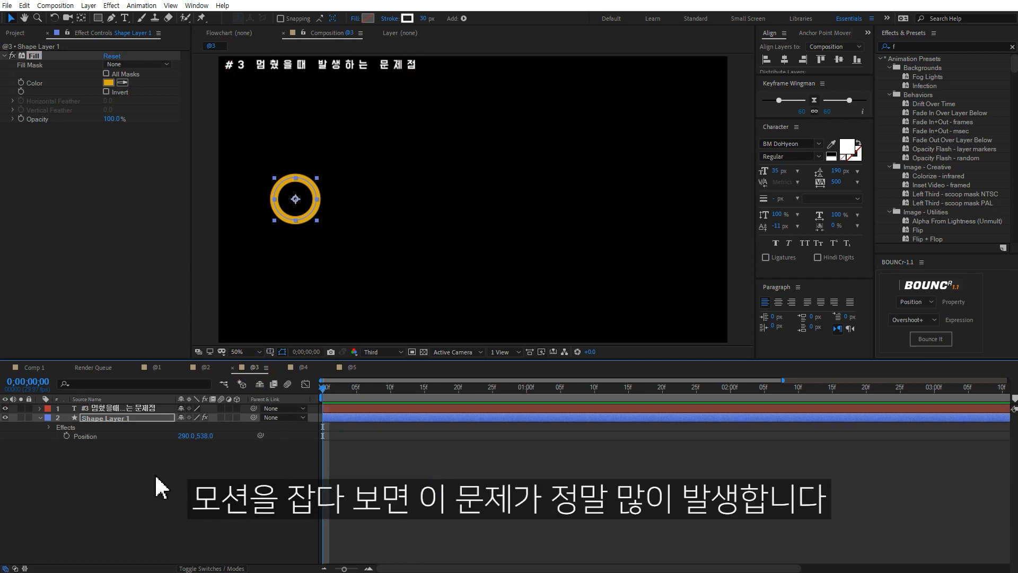
Step: Keyframe the yellow circle's Position in @3: move to 864, 538 at 10 frames, hold until 20 frames, and move to 1496, 538 at 1 second
left_click(67, 437)
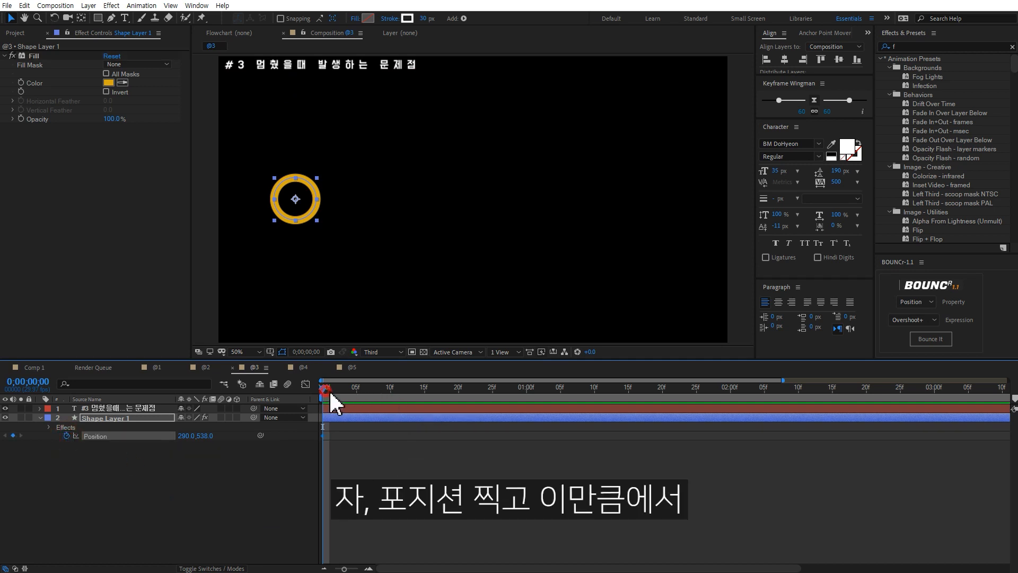
left_click_drag(315, 215, 469, 215)
left_click(457, 387)
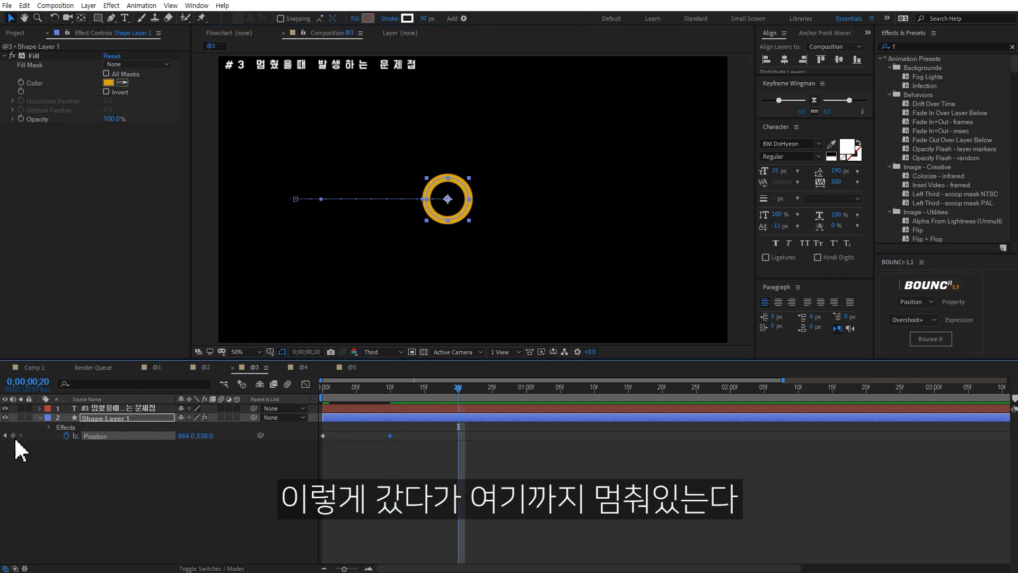
left_click(526, 388)
left_click_drag(473, 204, 617, 201)
left_click(590, 515)
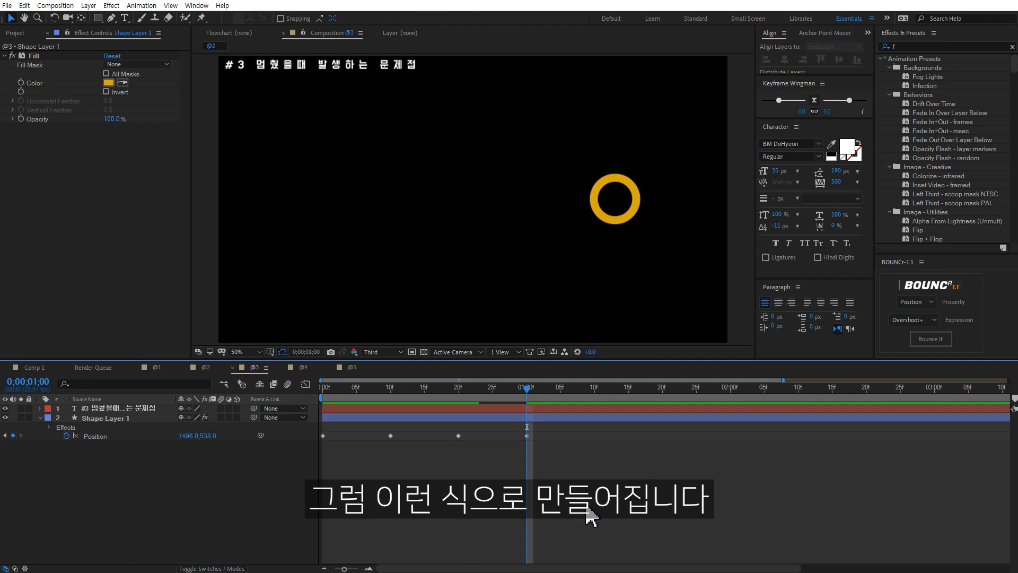
Step: Preview the yellow circle's pause and delete all its Position keyframes after the first one
key("space")
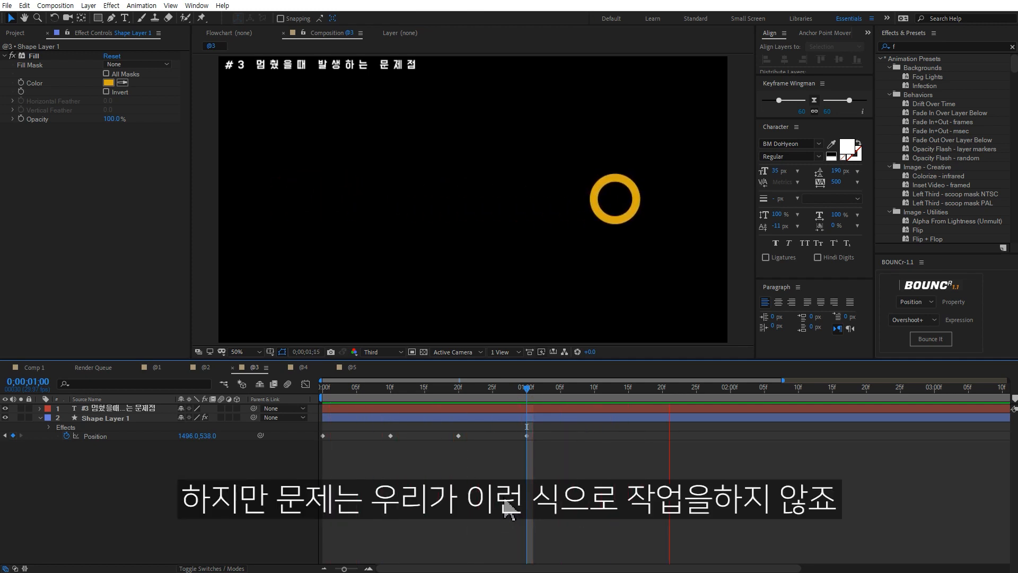
key("space")
left_click_drag(595, 475, 383, 430)
key("Delete")
Step: Keyframe the yellow circle's Position at 1:00, 1:20 and 1:29 so it travels right and curves down and back left, and preview it
left_click_drag(301, 206, 590, 212)
left_click_drag(609, 389, 662, 389)
left_click_drag(582, 206, 686, 295)
left_click_drag(710, 394, 723, 394)
left_click_drag(673, 260, 574, 291)
left_click_drag(389, 389, 322, 408)
key("space")
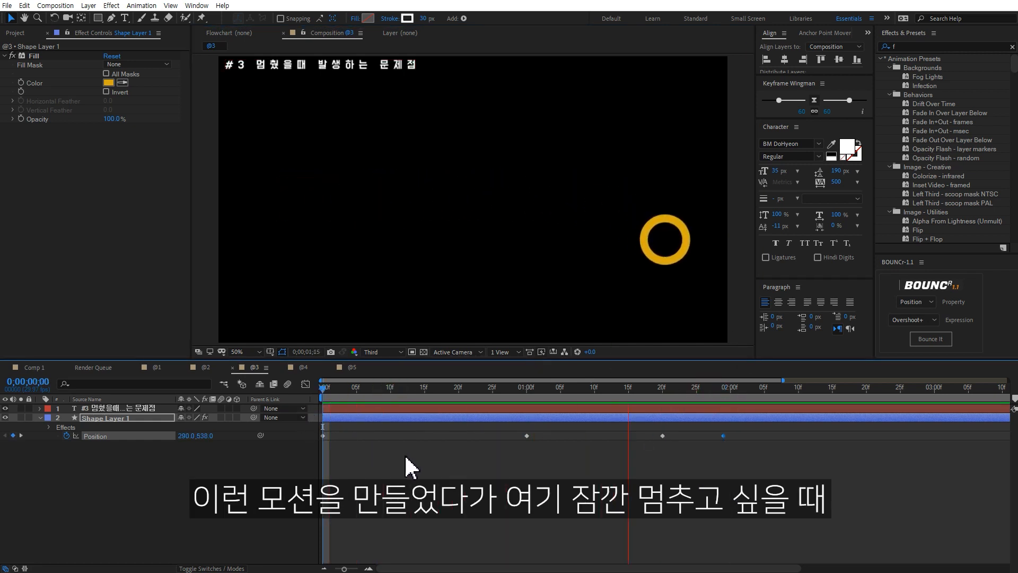
key("space")
Step: Add a Position keyframe midway along the yellow circle's first stretch and duplicate it, placing the matching pair at 12 and 19 frames
left_click_drag(380, 382, 425, 387)
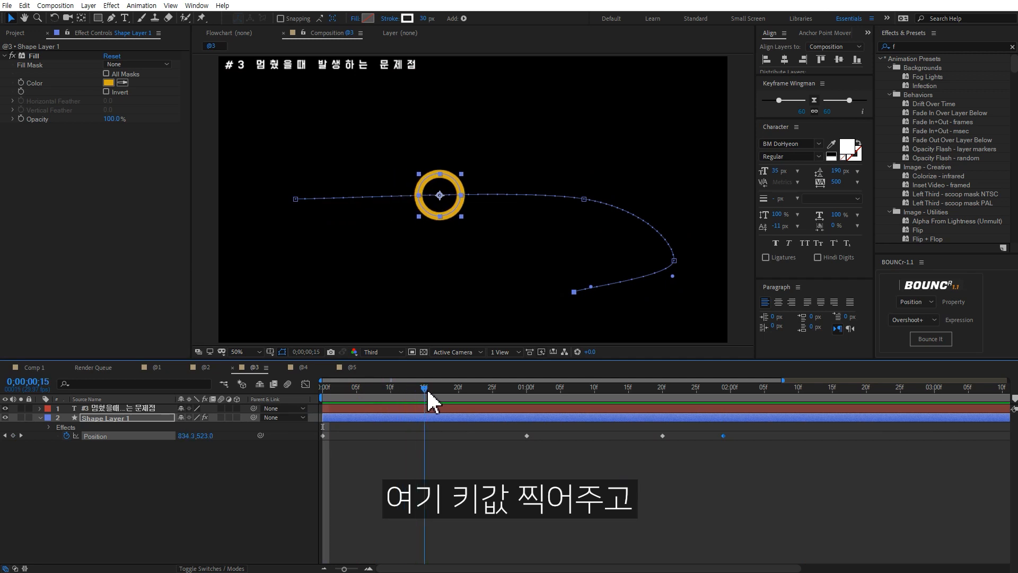
left_click(435, 430)
key("ctrl+c")
left_click_drag(425, 436, 452, 436)
key("ctrl+v")
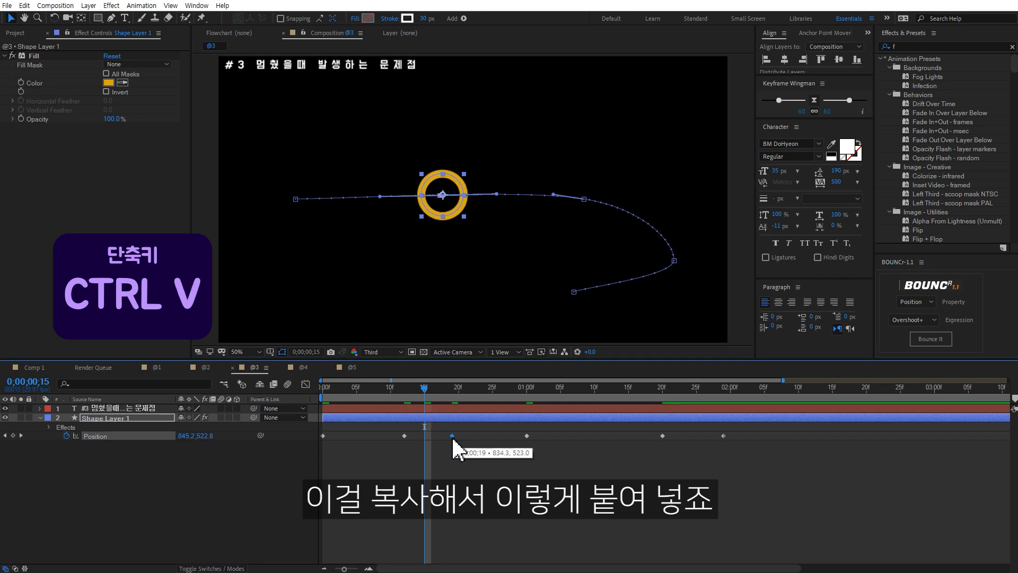
Step: Compare the yellow circle's position at frames 12 and 19, and preview the motion between the matching keyframes
left_click(404, 389)
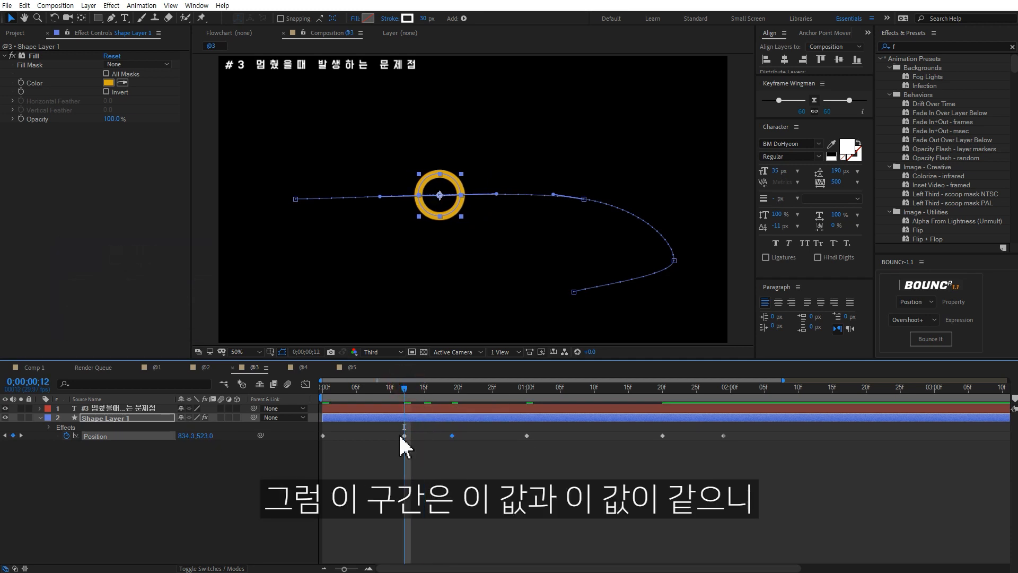
left_click(450, 386)
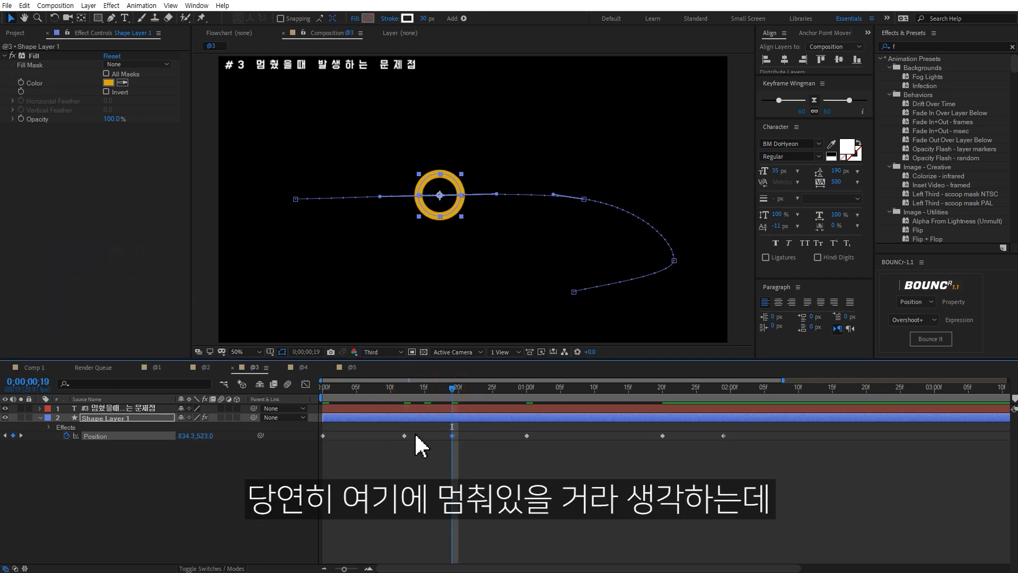
left_click(551, 504)
key("space")
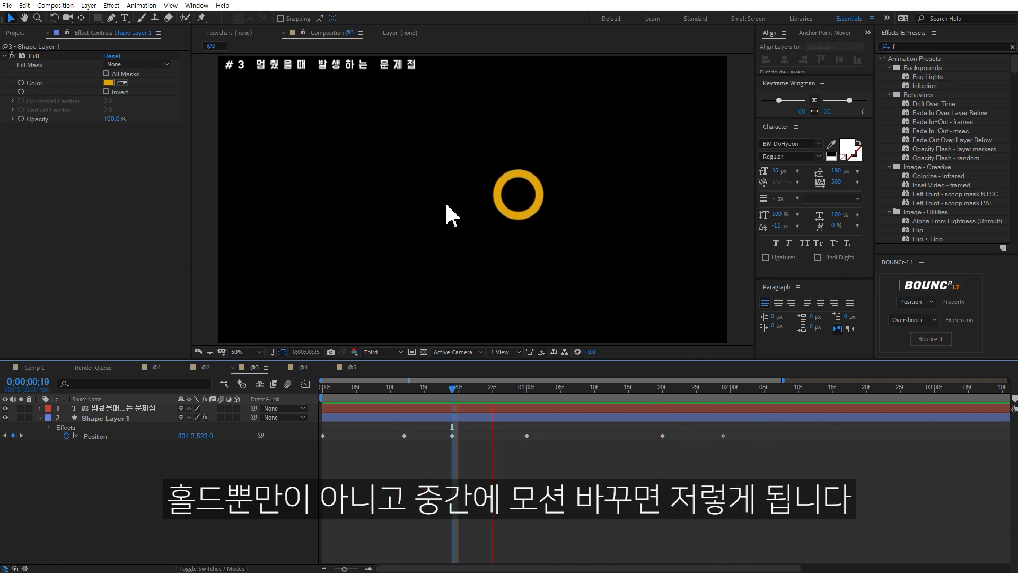
key("space")
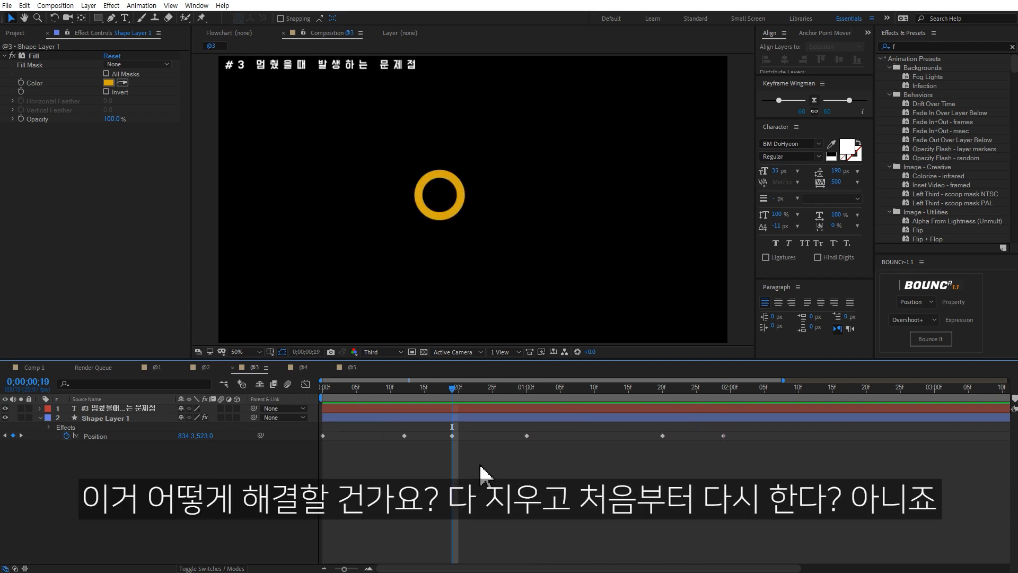
Step: Set the spatial interpolation of the Position keyframes at 12 and 19 frames to Auto Bezier and preview the hold
left_click_drag(473, 448, 401, 434)
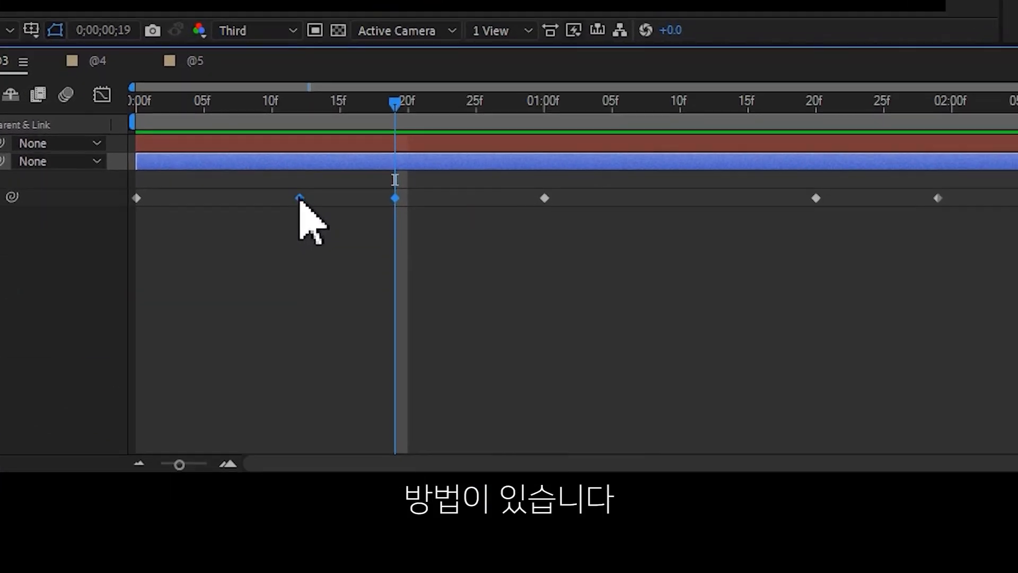
right_click(300, 197)
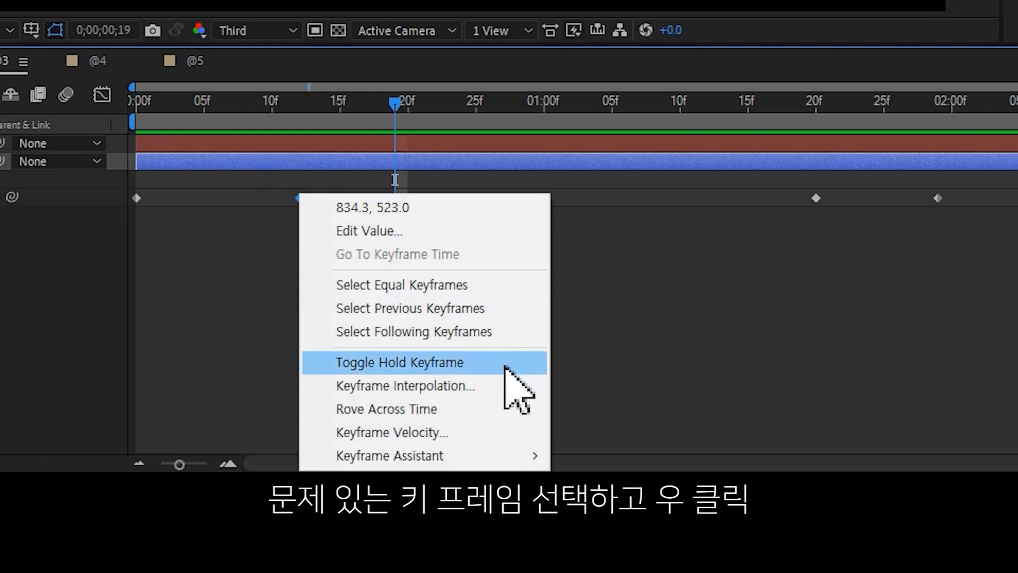
left_click(419, 394)
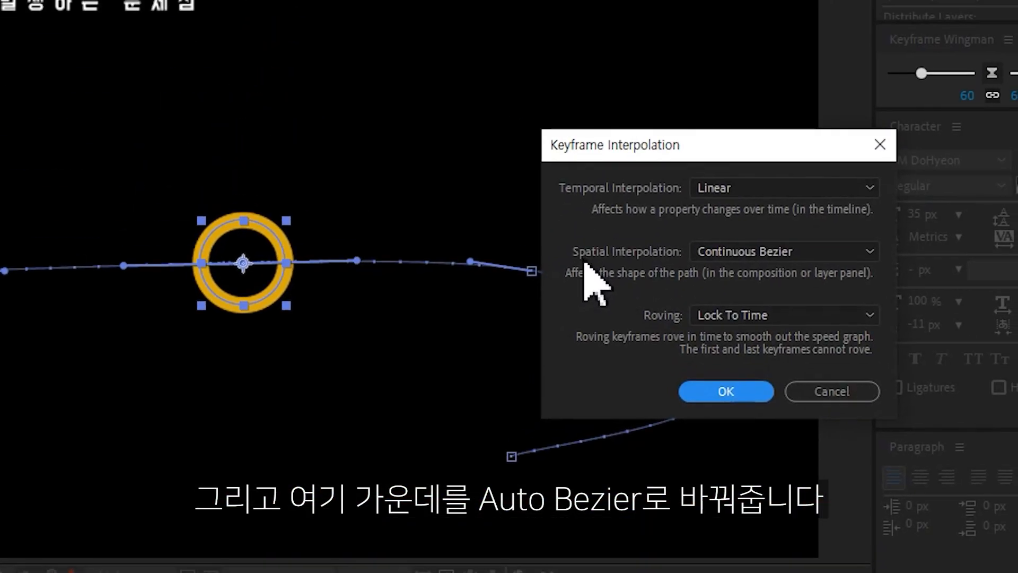
left_click(759, 256)
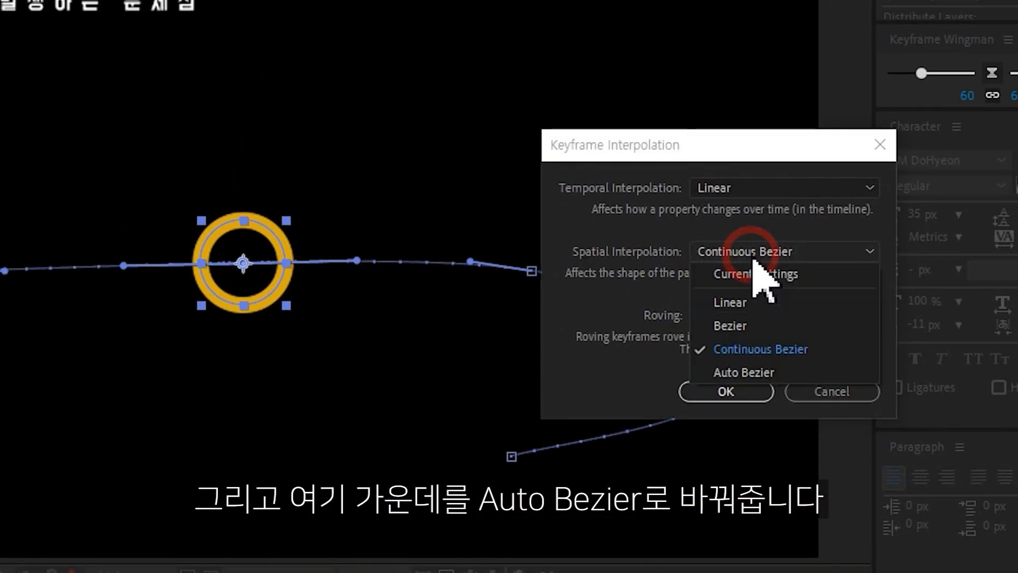
left_click(758, 373)
left_click(735, 395)
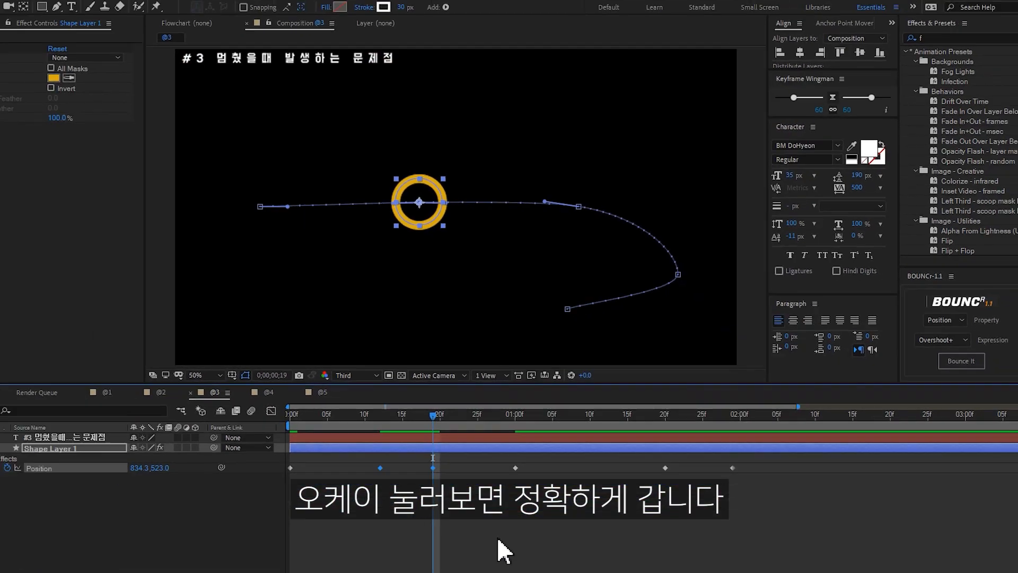
key("space")
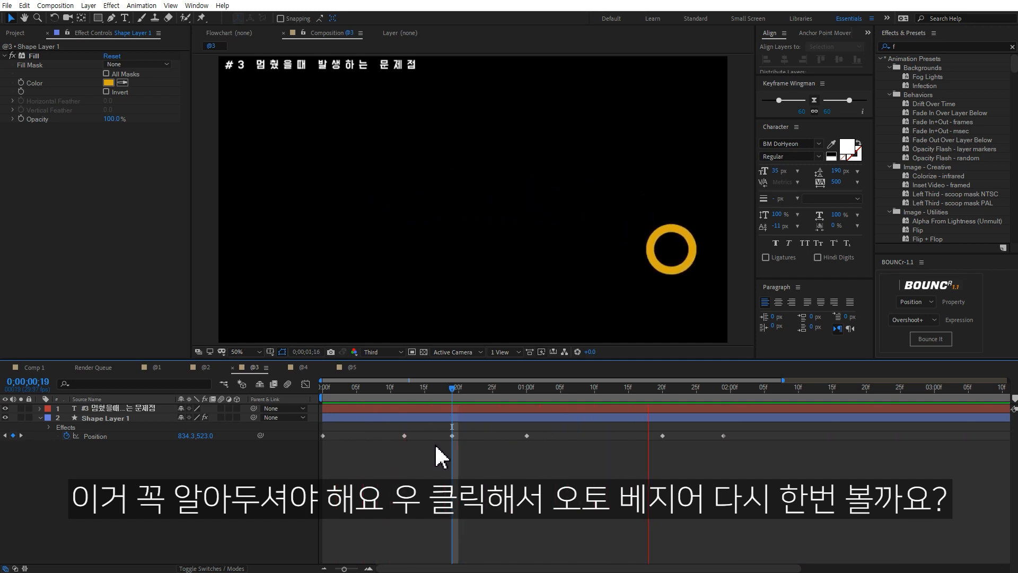
Step: Review the Keyframe Interpolation settings of the yellow circle's Position keyframes at 12 and 19 frames
left_click_drag(467, 471, 399, 430)
right_click(404, 436)
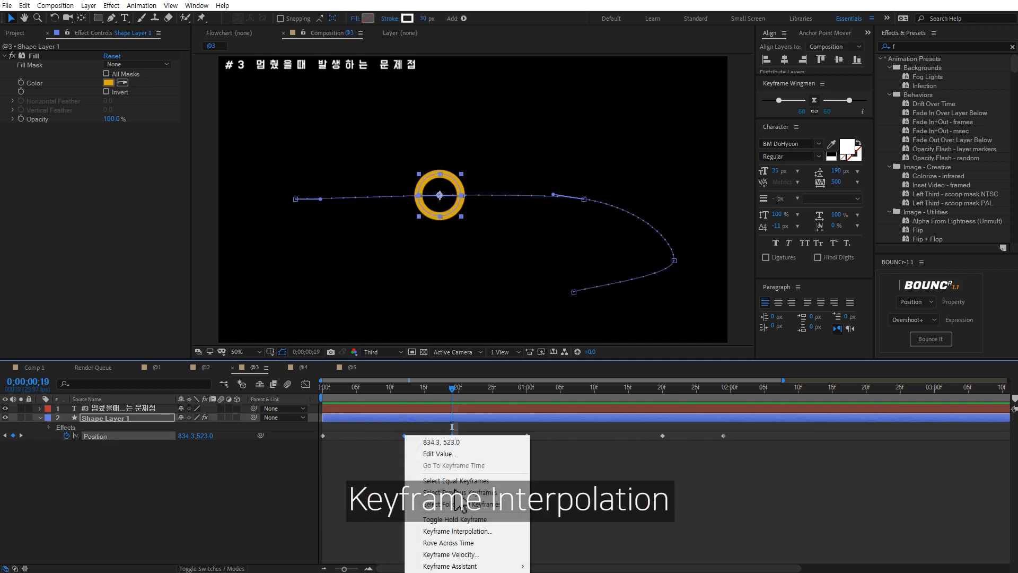
left_click(455, 531)
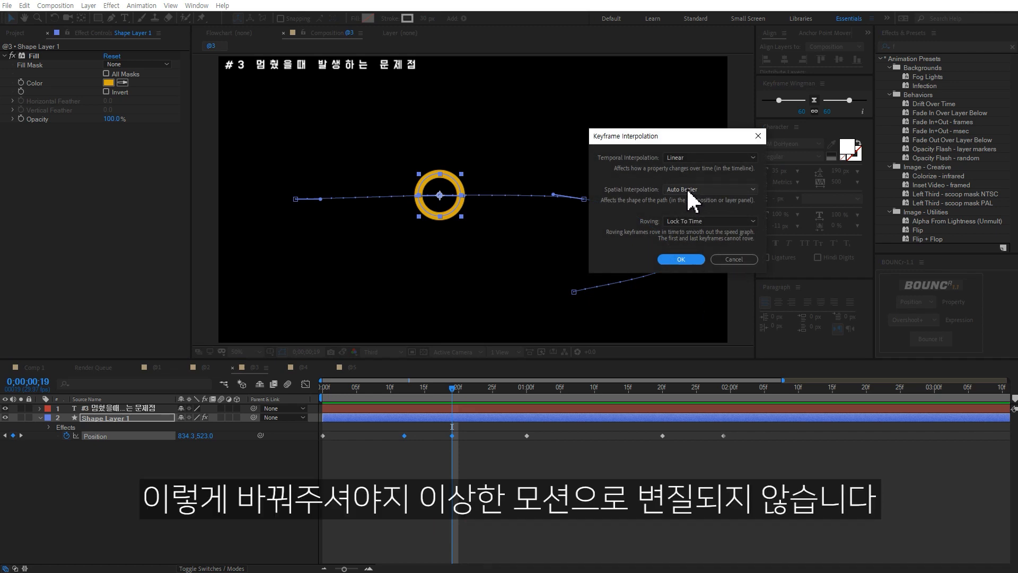
left_click(688, 263)
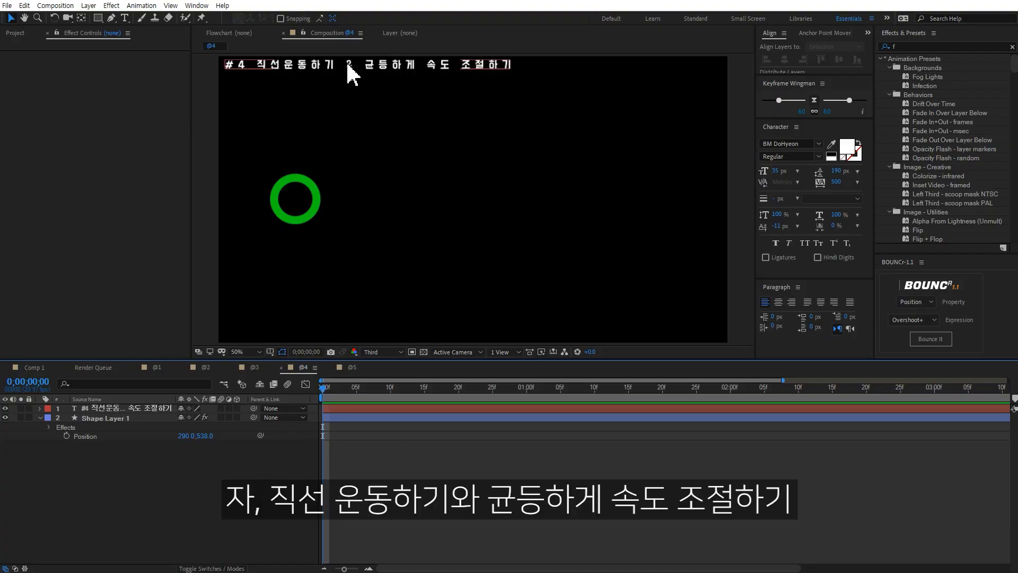
Step: Animate the green circle in @4 along a zigzag path with Position keyframes every 10 frames from 0 to 2:00, ending at 1632, 228
left_click(144, 418)
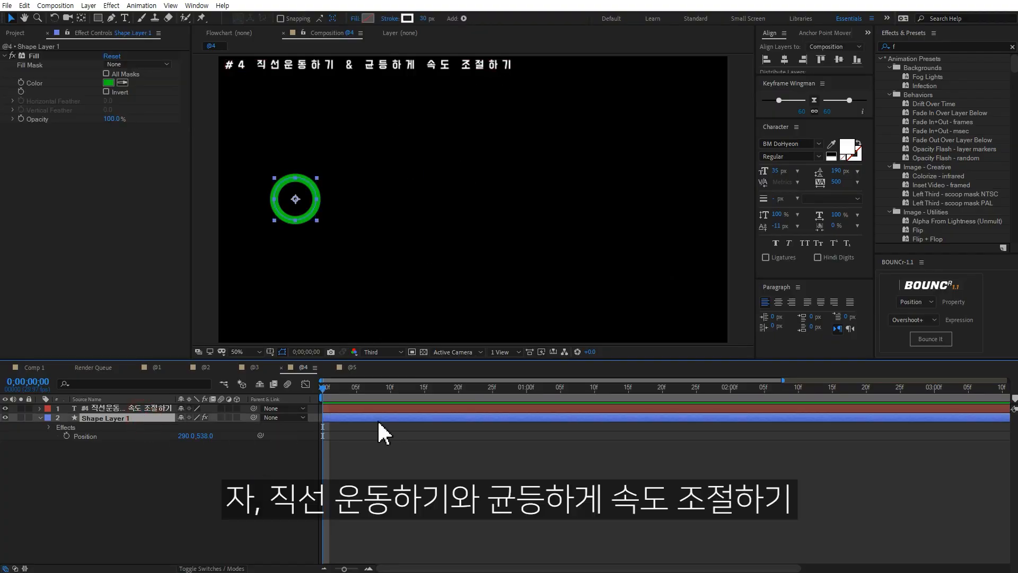
left_click(66, 436)
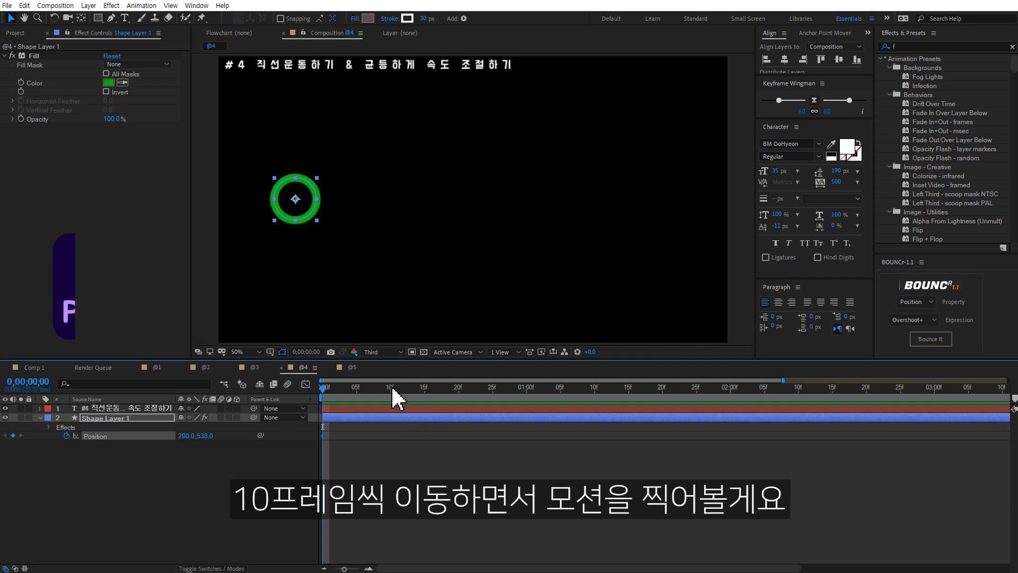
key("shift+Page_Down")
left_click_drag(312, 214, 663, 124)
key("shift+Page_Down")
key("shift+Page_Down")
key("shift+Page_Down")
key("shift+Page_Down")
key("shift+Page_Down")
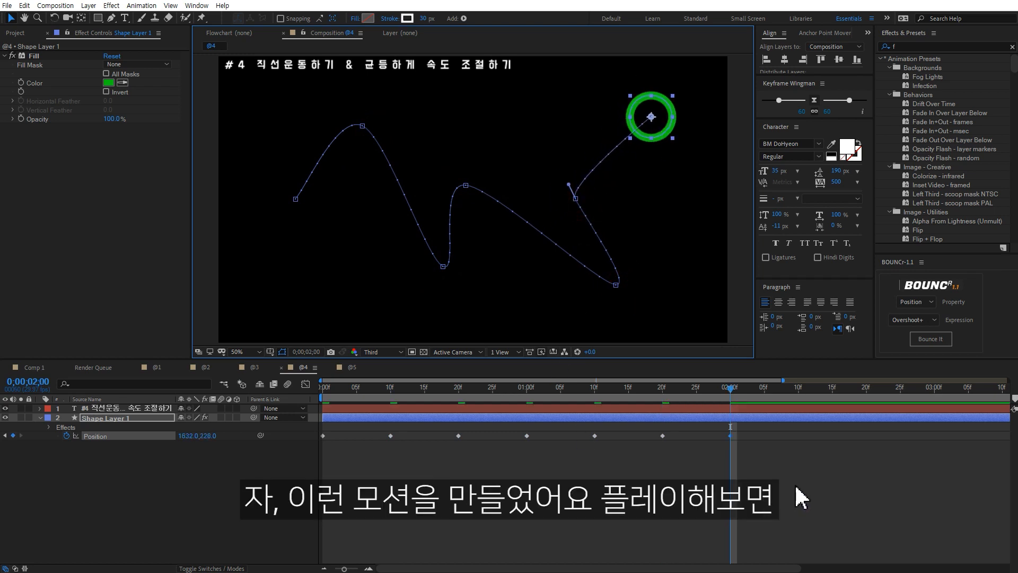
Step: Preview the green circle's curved motion in @4
left_click(795, 484)
key("space")
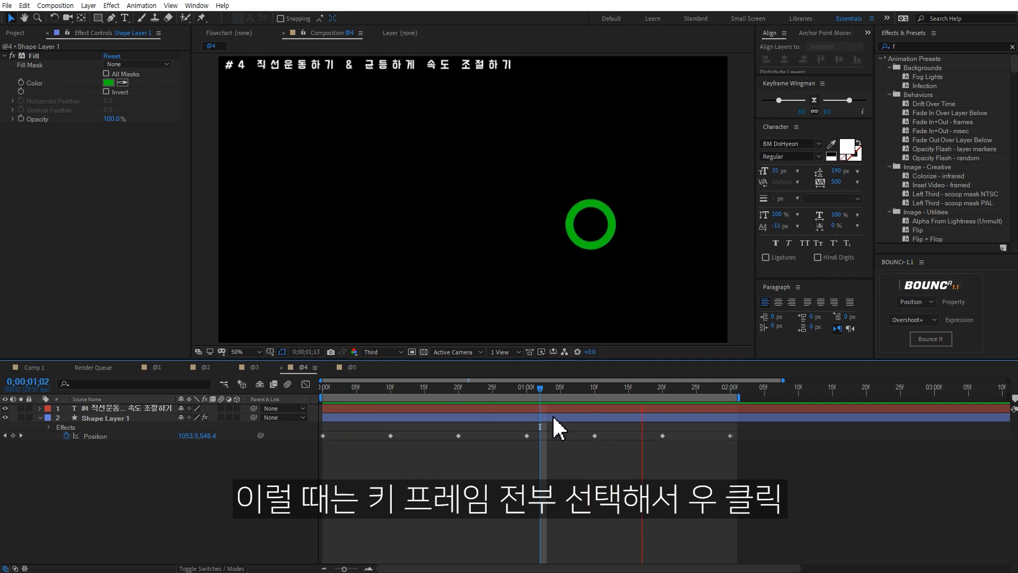
key("space")
Step: Set the spatial interpolation of all the green circle's Position keyframes to Linear and preview the straight-line motion
left_click_drag(808, 480, 317, 435)
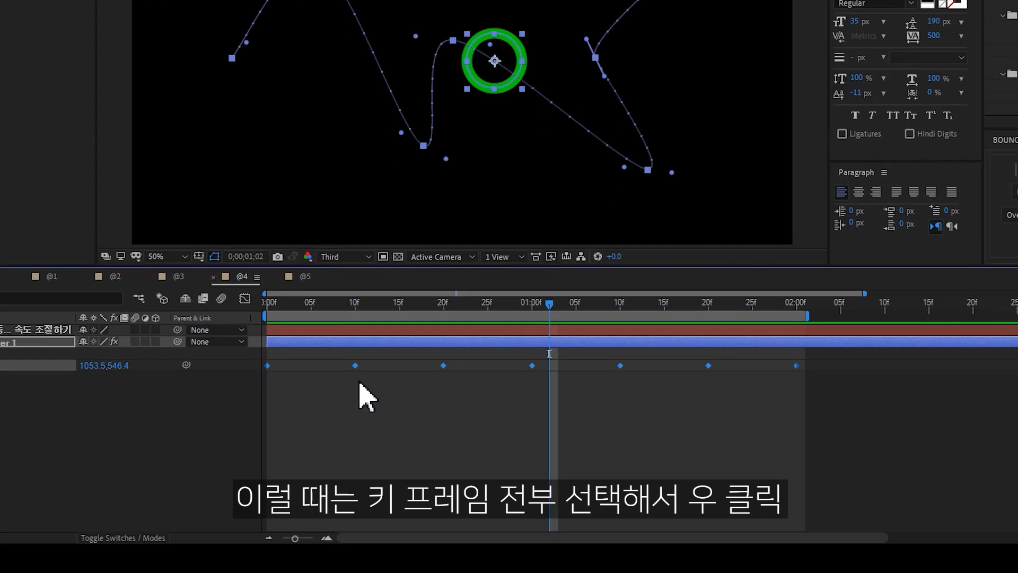
right_click(361, 376)
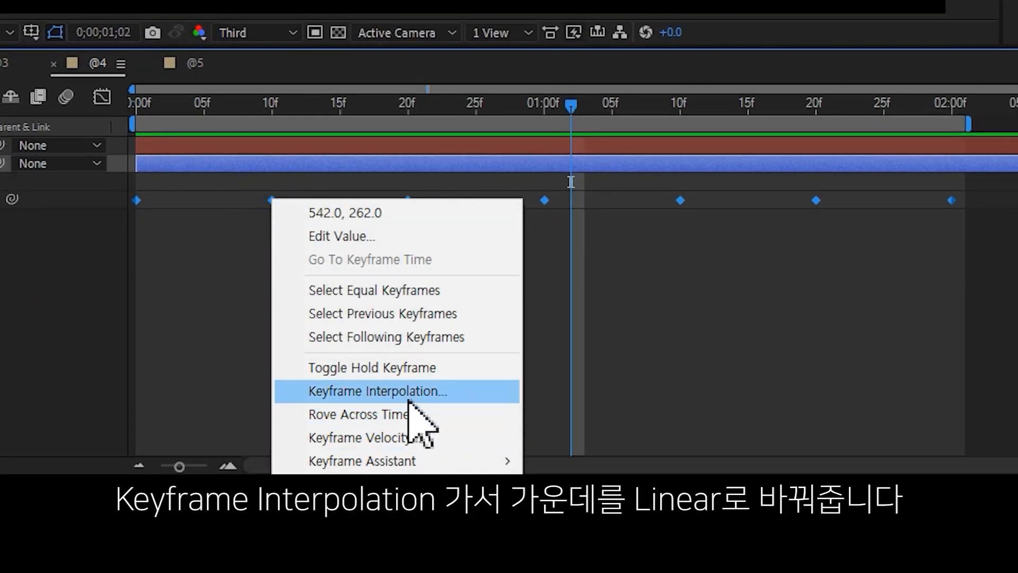
left_click(378, 396)
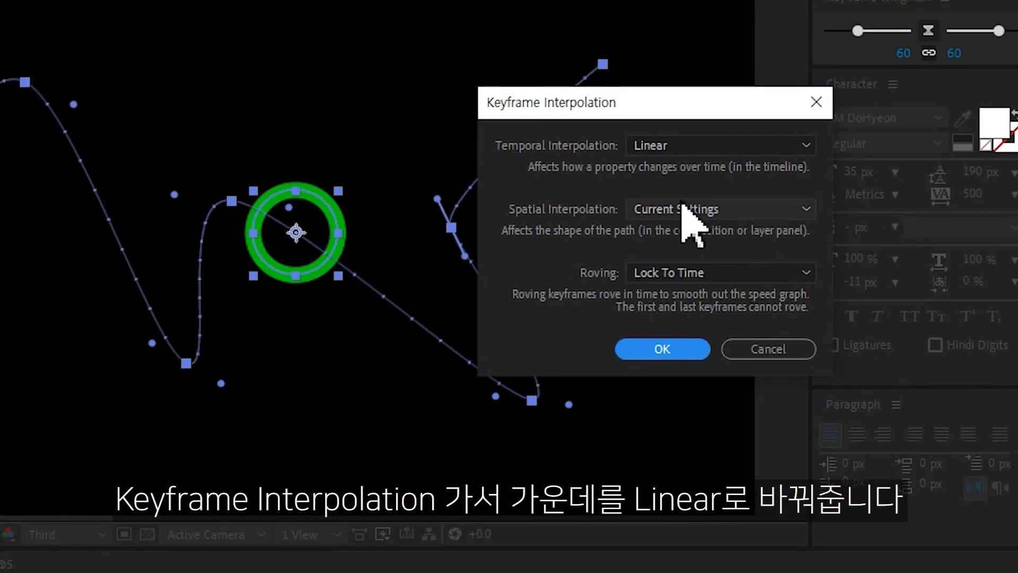
left_click(702, 211)
left_click(668, 260)
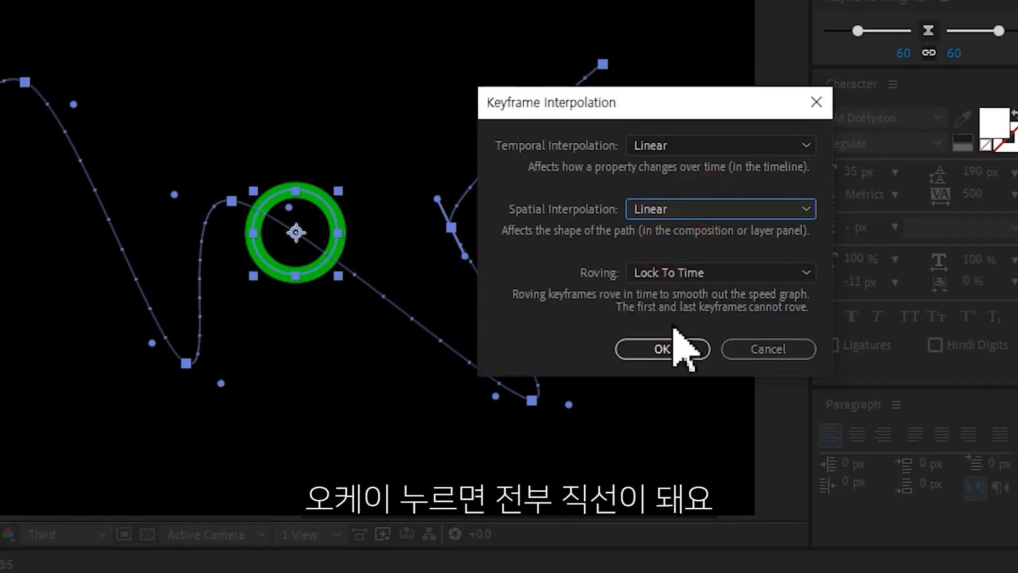
left_click(671, 347)
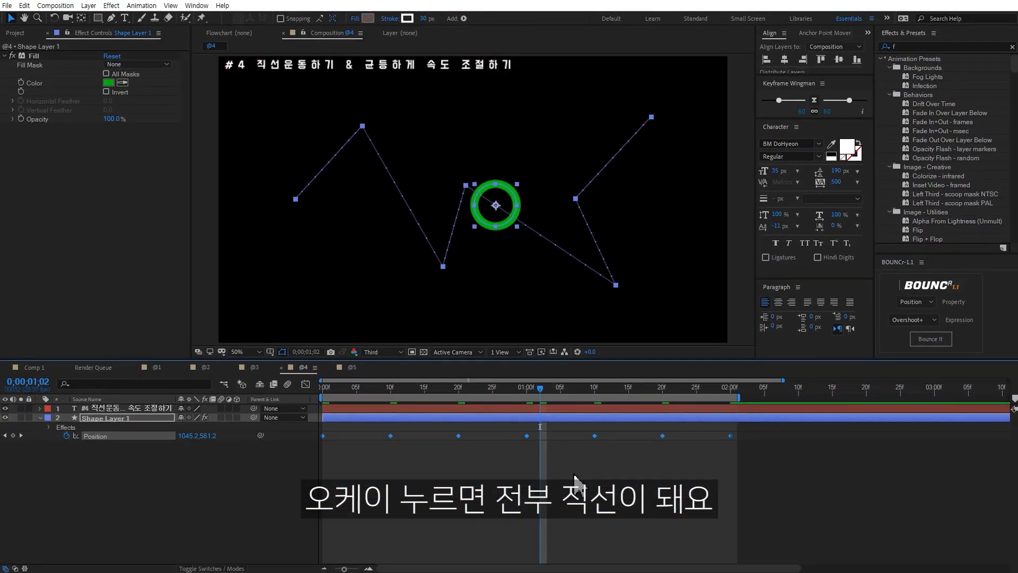
left_click(618, 500)
key("space")
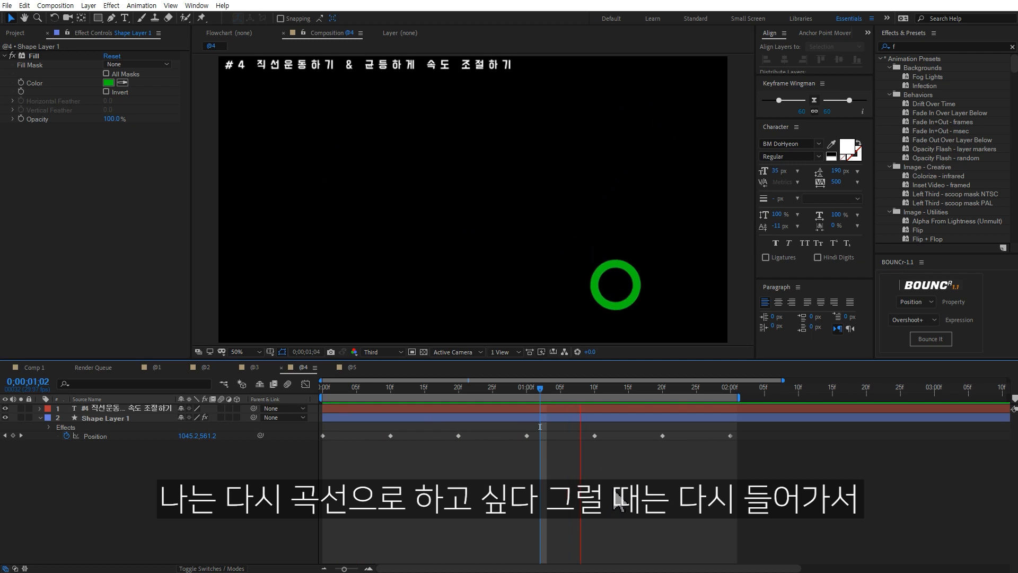
key("space")
Step: Set the spatial interpolation of all the green circle's Position keyframes to Bezier
left_click(458, 435)
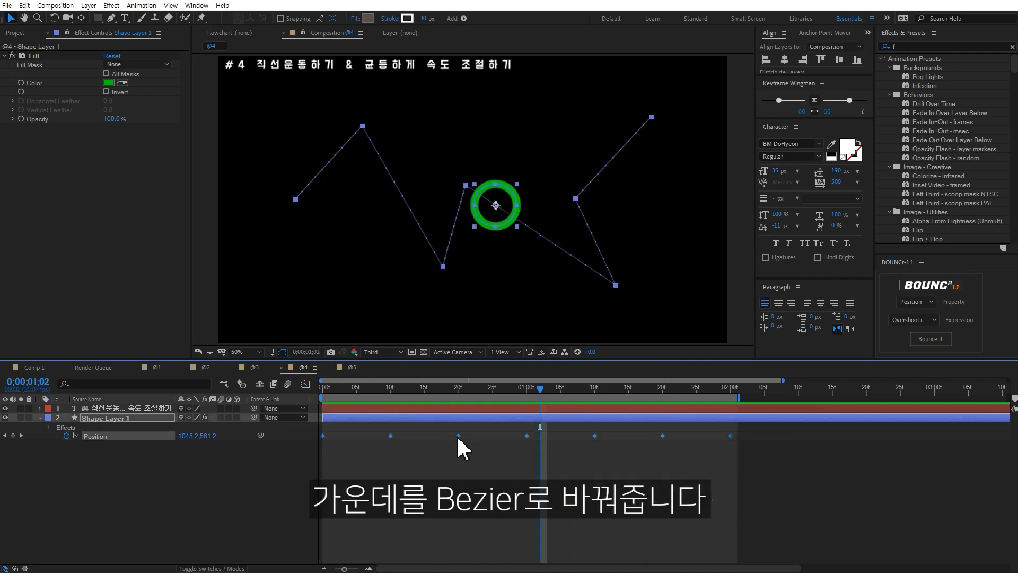
right_click(458, 438)
left_click(517, 395)
left_click(692, 189)
left_click(694, 227)
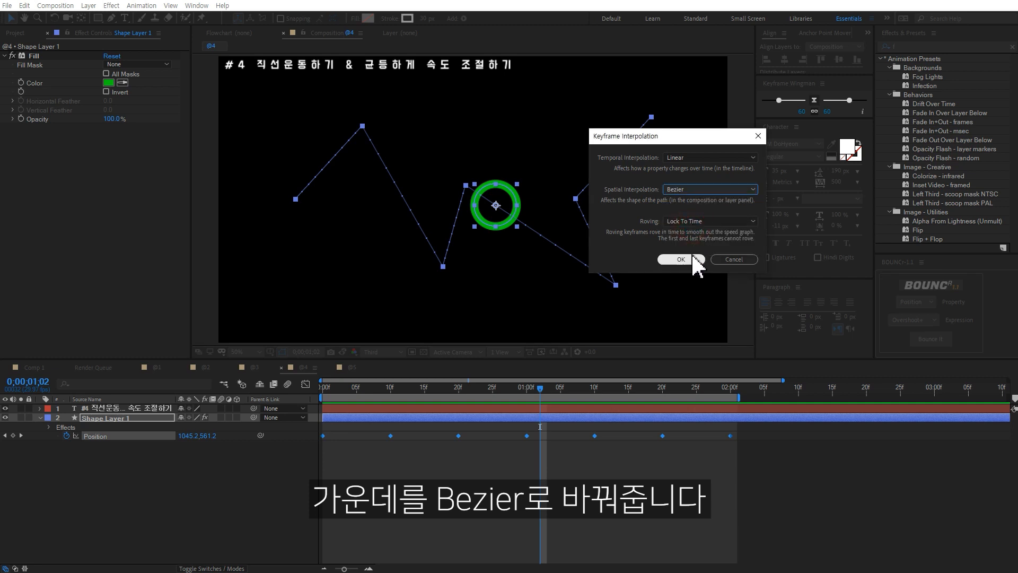
left_click(692, 259)
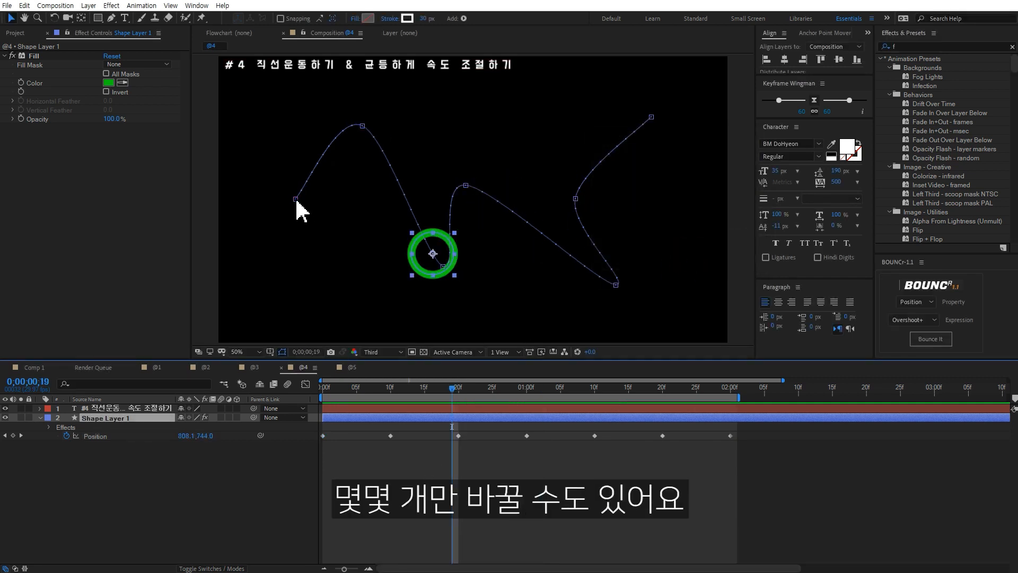
Step: Set the spatial interpolation of only the first Position keyframe, at the start of the path, to Linear
left_click(296, 198)
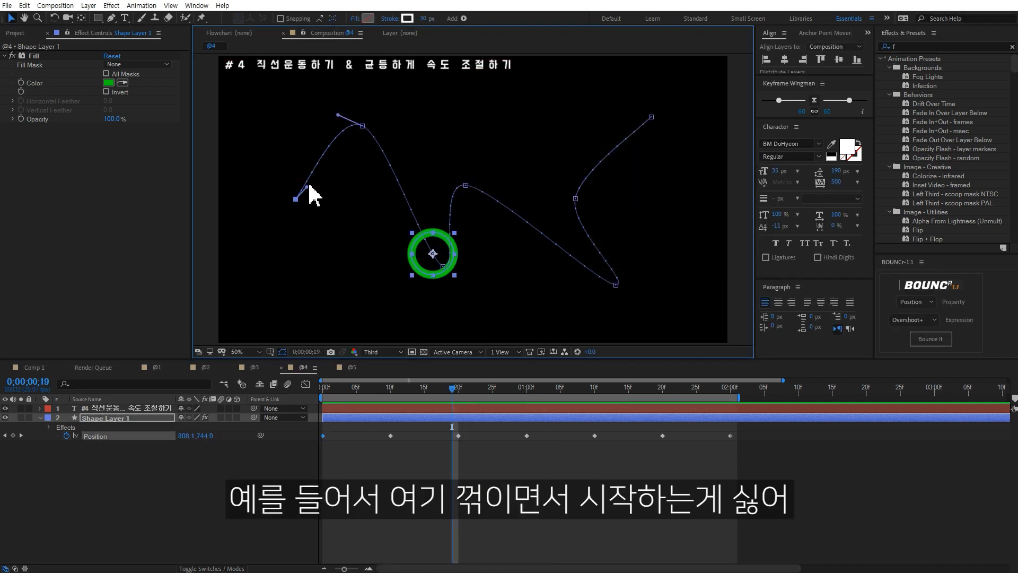
right_click(296, 200)
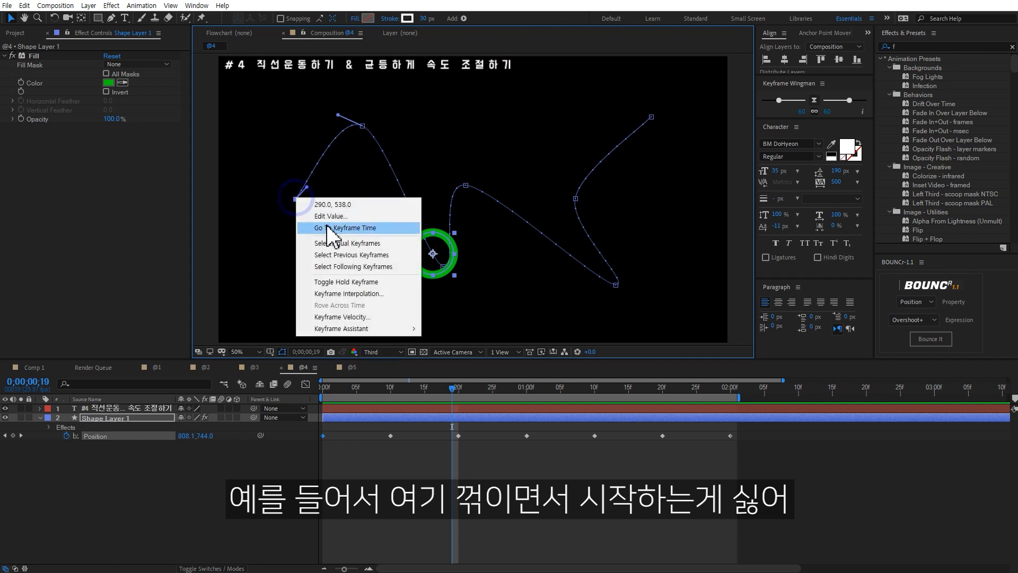
left_click(354, 294)
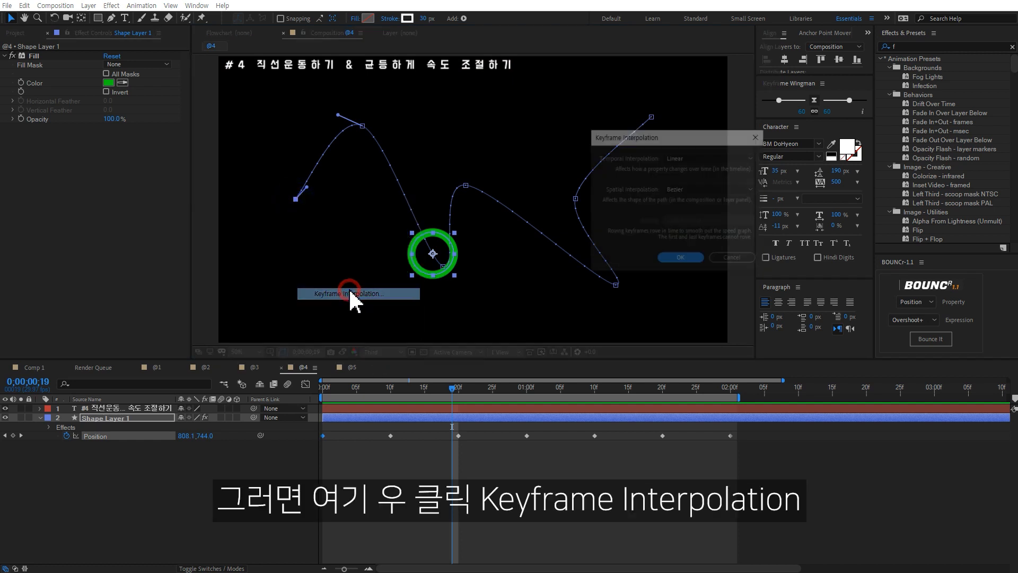
left_click(696, 191)
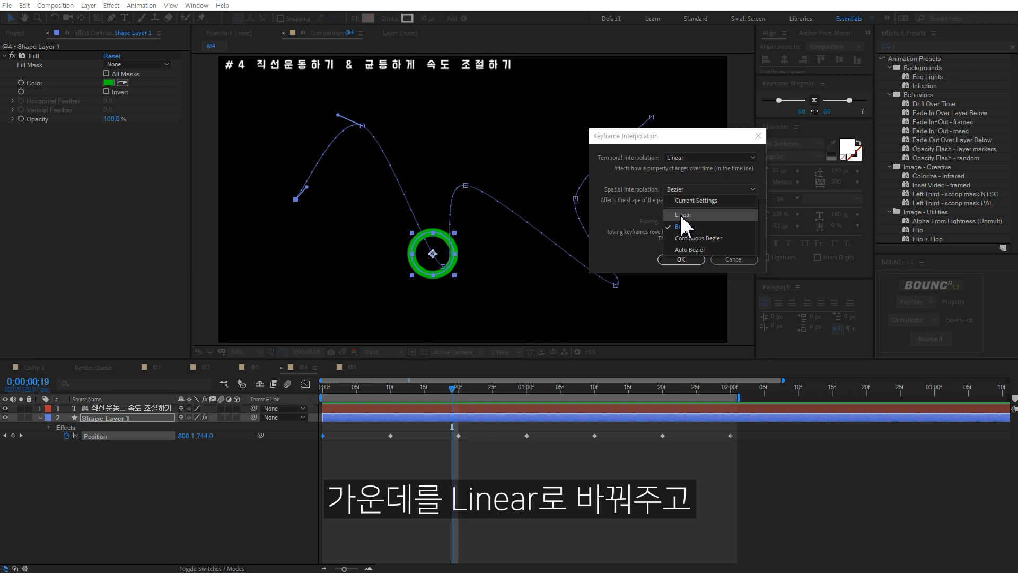
left_click(667, 211)
left_click(681, 260)
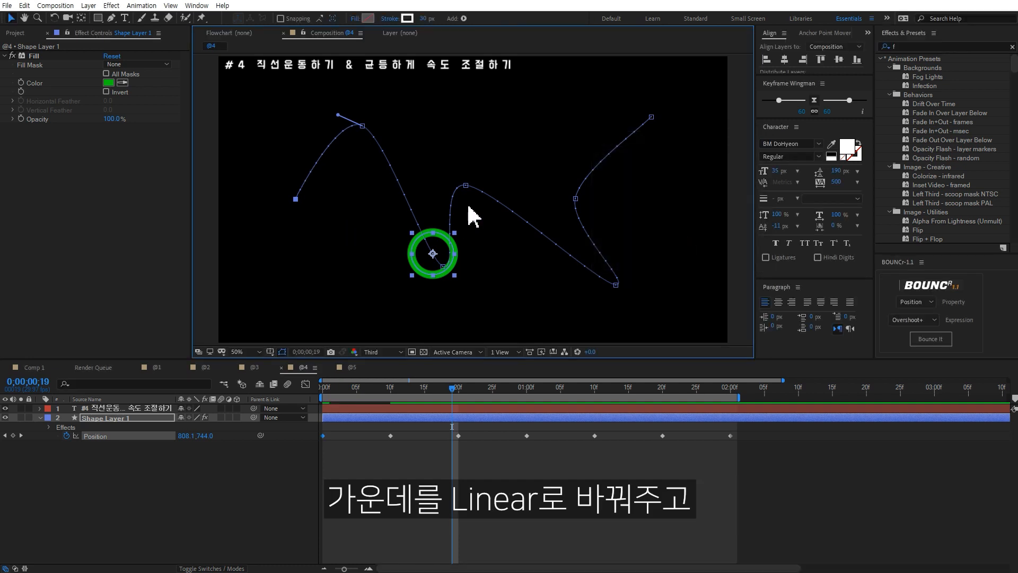
Step: Set the spatial interpolation of the Position keyframe at 1:00, the path's middle peak, to Linear
left_click(466, 185)
right_click(467, 187)
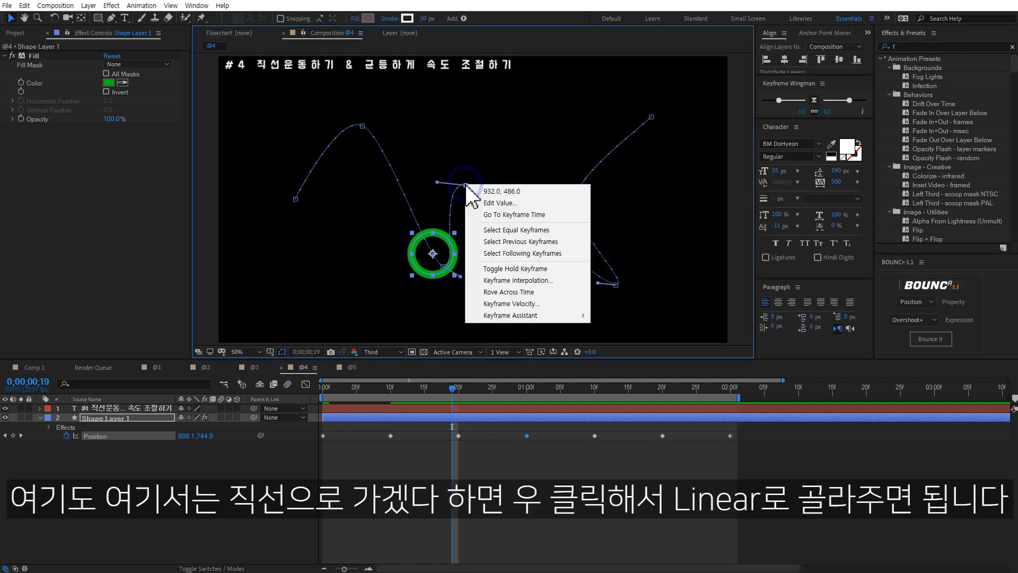
left_click(520, 281)
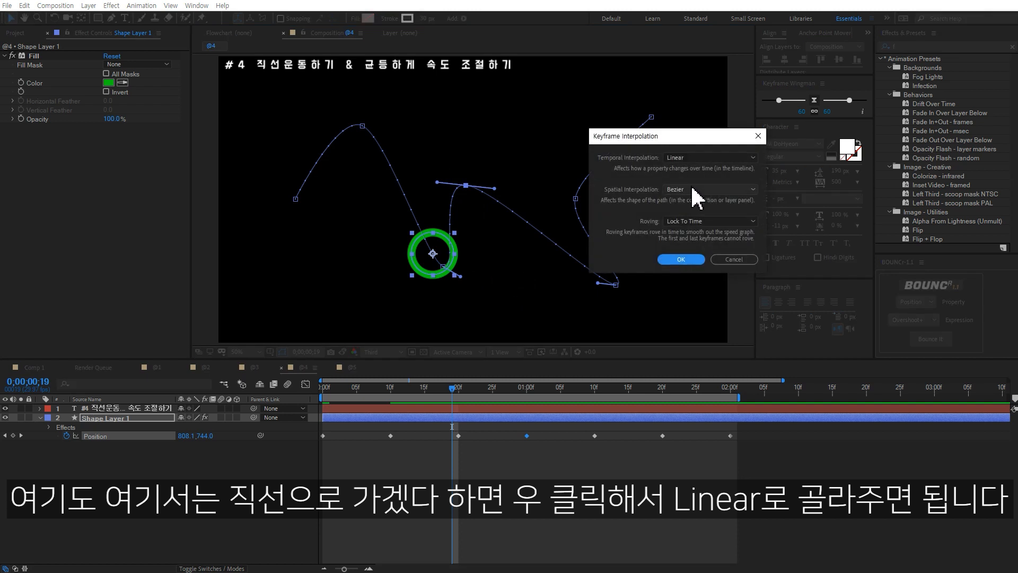
left_click(693, 189)
left_click(692, 219)
left_click(683, 259)
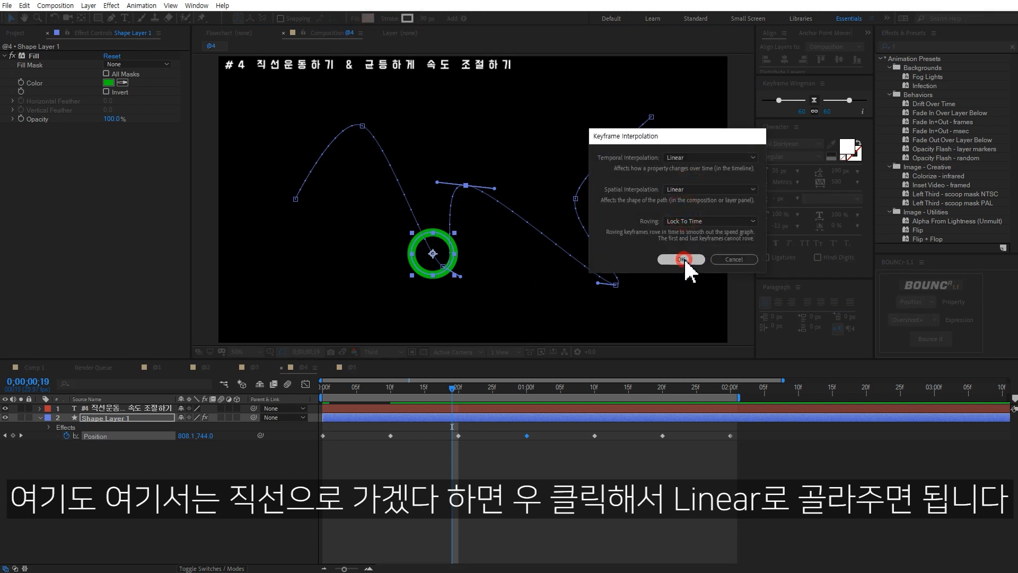
left_click(596, 479)
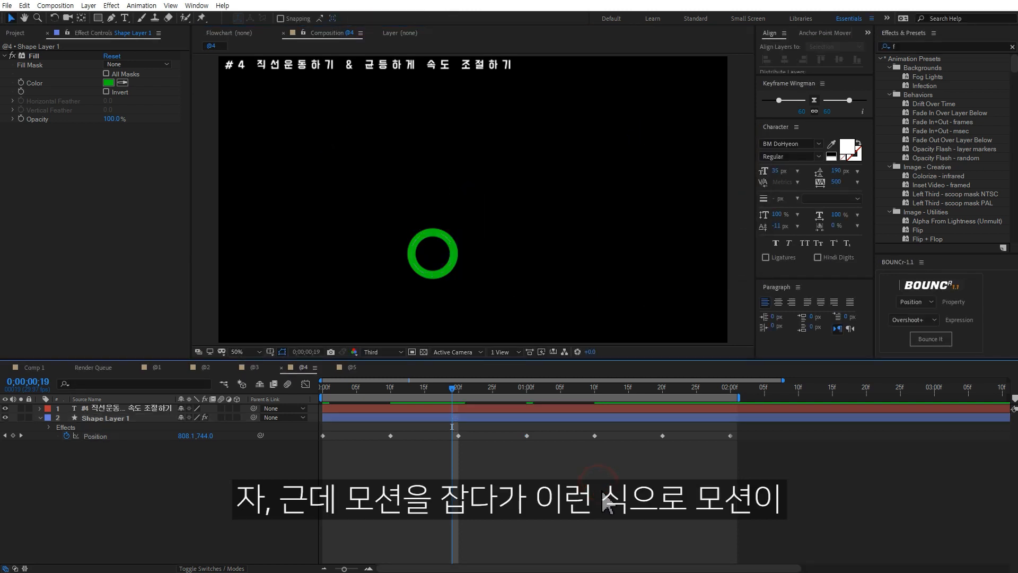
Step: Move the green circle's Position keyframe at 20 frames to 14 frames and preview the motion
left_click(646, 418)
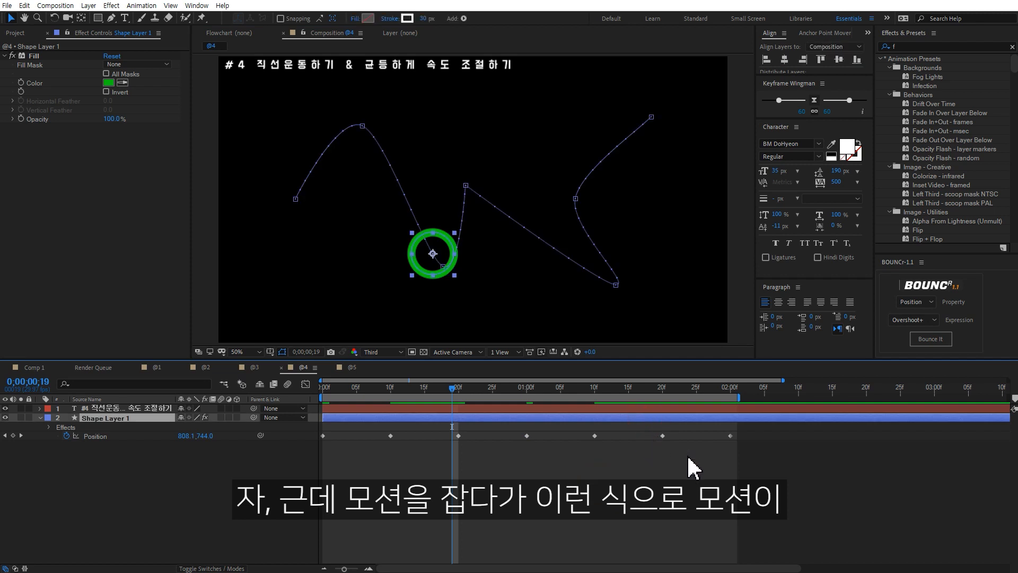
left_click_drag(460, 446, 421, 452)
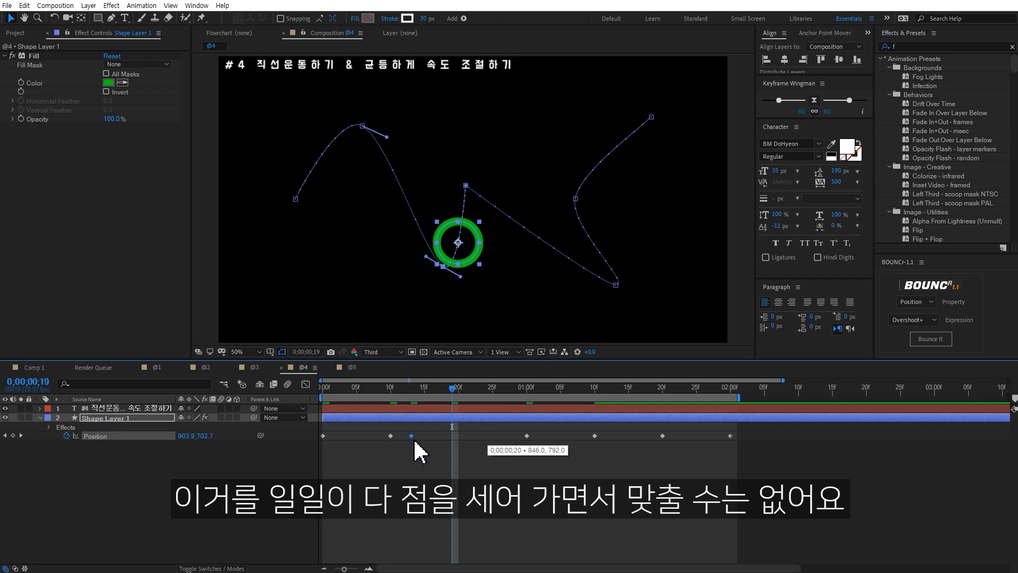
left_click(594, 512)
key("space")
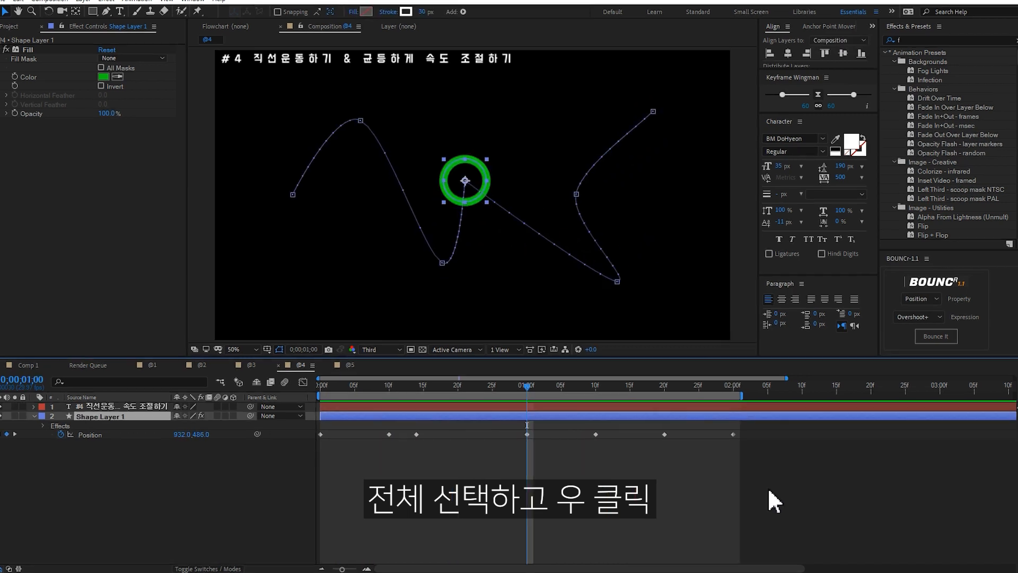
Step: Apply Rove Across Time to all the green circle's Position keyframes
left_click_drag(767, 480, 313, 434)
right_click(319, 435)
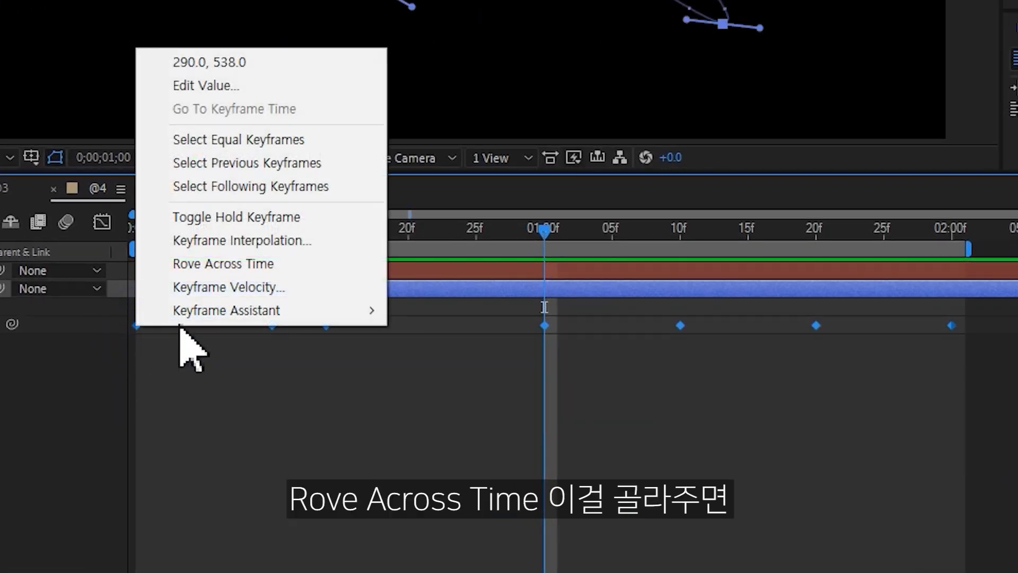
left_click(220, 265)
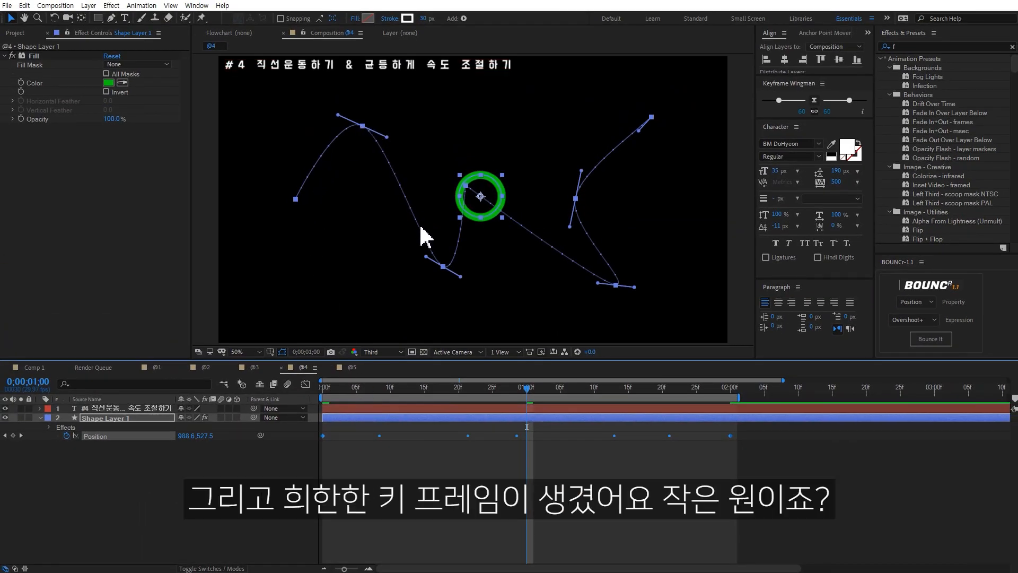
Step: Try moving the roving Position keyframe near 1:21 to about 1:19, and undo the move
left_click(373, 447)
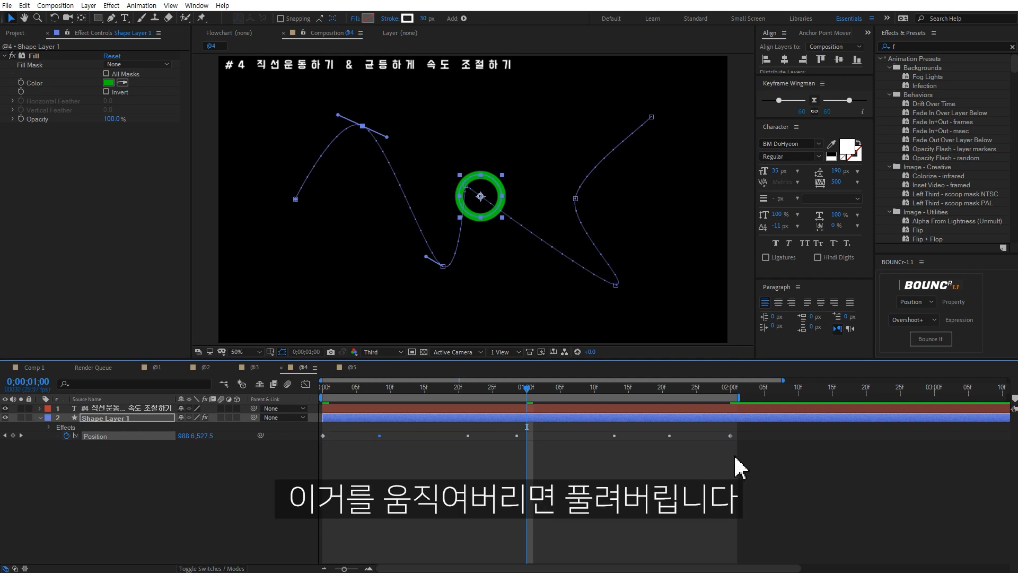
left_click_drag(670, 436, 656, 436)
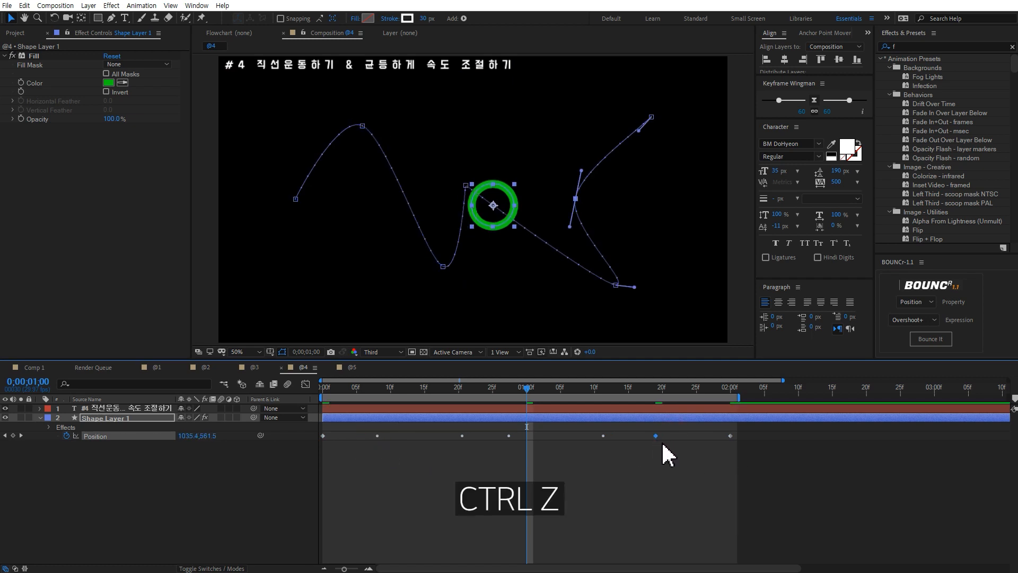
key("ctrl+z")
Step: Preview the green circle's motion with the roving keyframes
left_click(680, 465)
key("space")
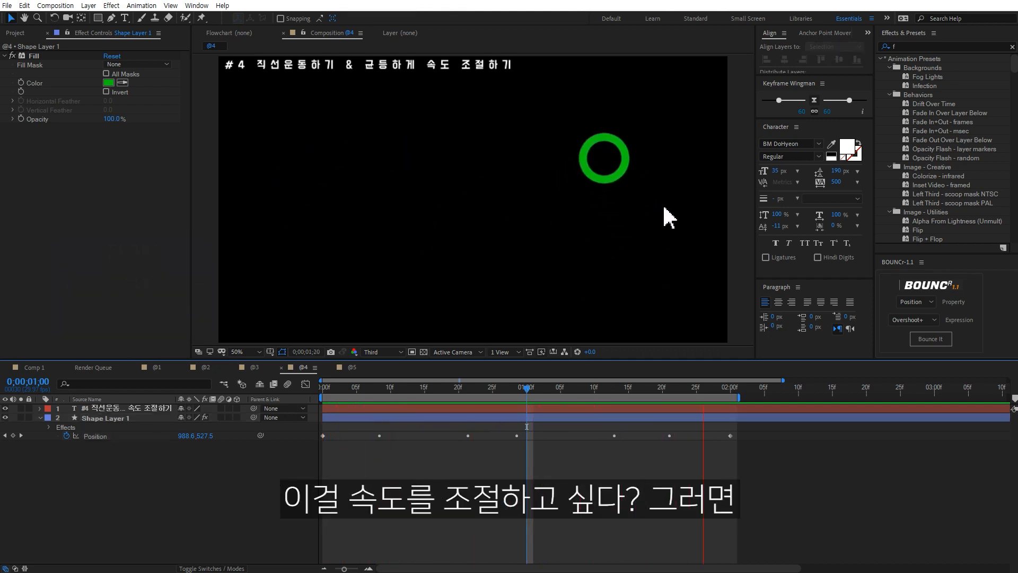
key("space")
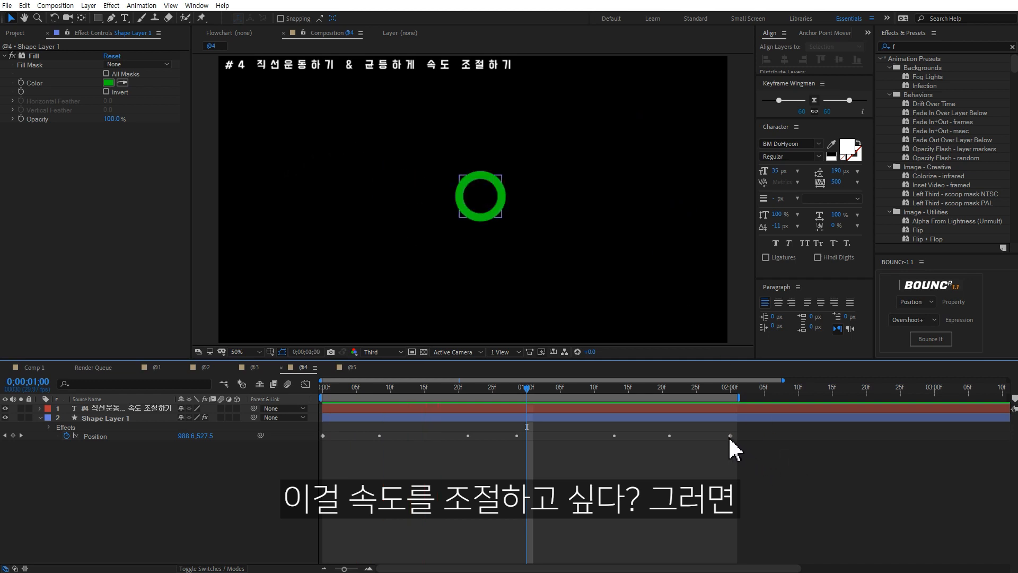
Step: Move the last Position keyframe from 2:00 to 1:00 to speed up the motion, and preview it
left_click_drag(730, 435, 524, 450)
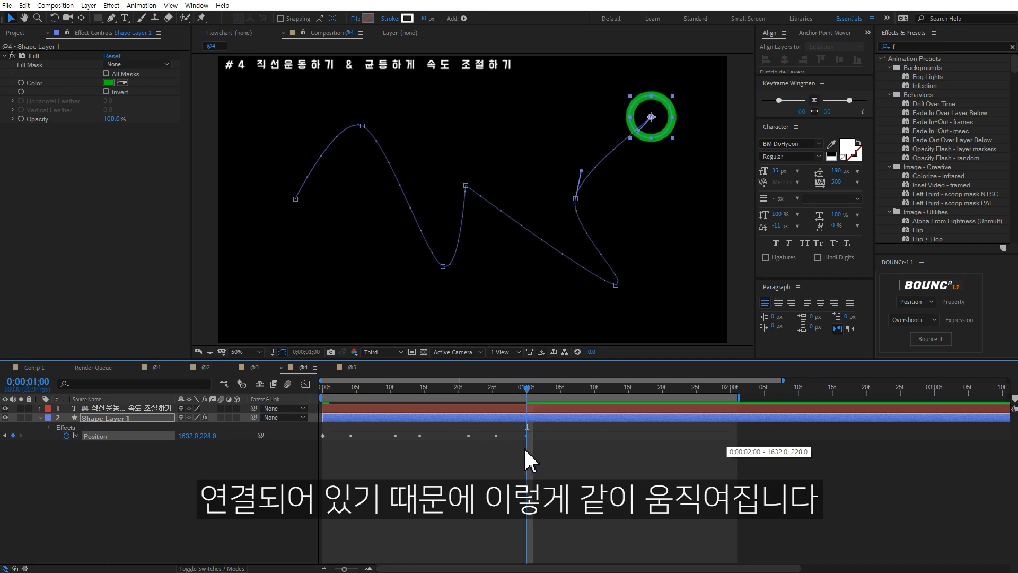
left_click(570, 530)
key("space")
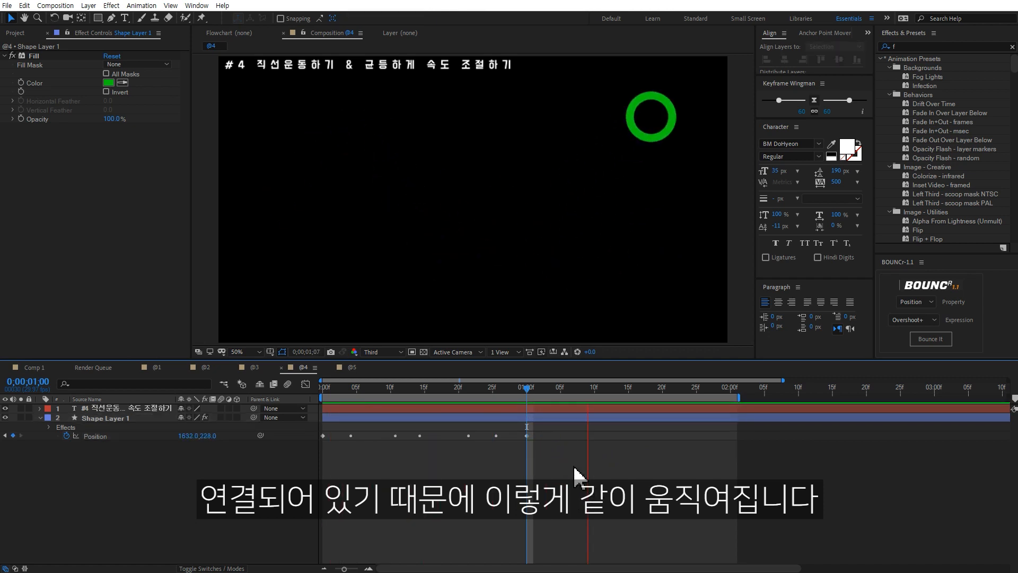
Step: Extend the work area to 5:00, move the last Position keyframe to 4:00, and preview the slower motion
key("minus")
left_click_drag(600, 398, 1008, 397)
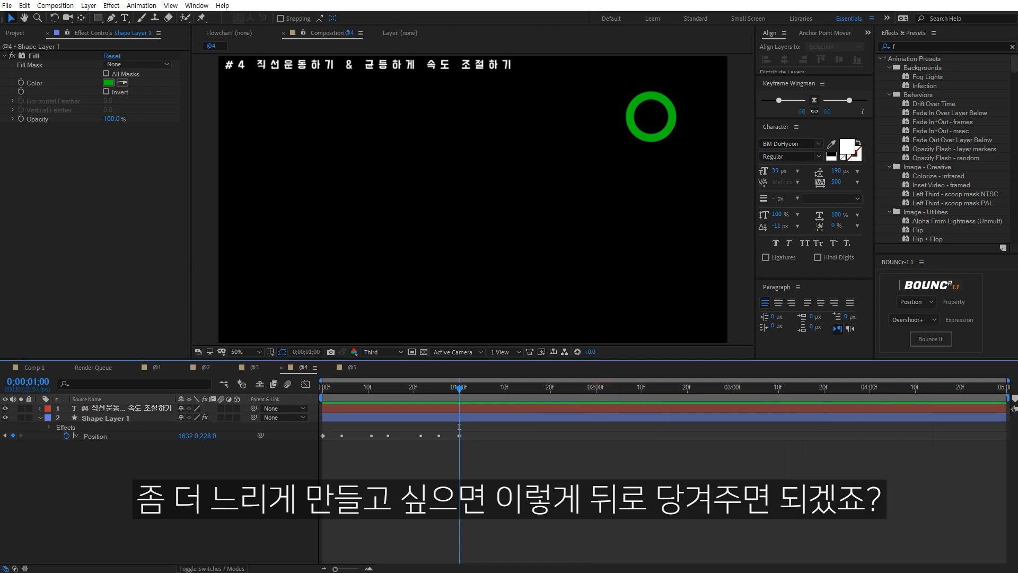
left_click_drag(459, 435, 868, 435)
key("space")
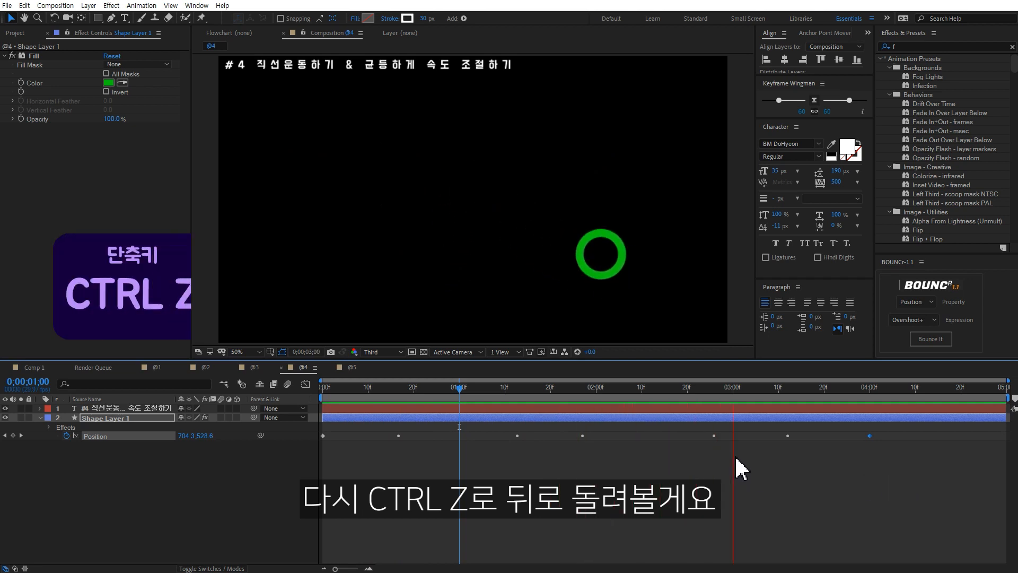
Step: Undo the keyframe retiming, work area extension and Rove Across Time, and preview the unevenly paced motion
key("ctrl+z")
key("ctrl+z")
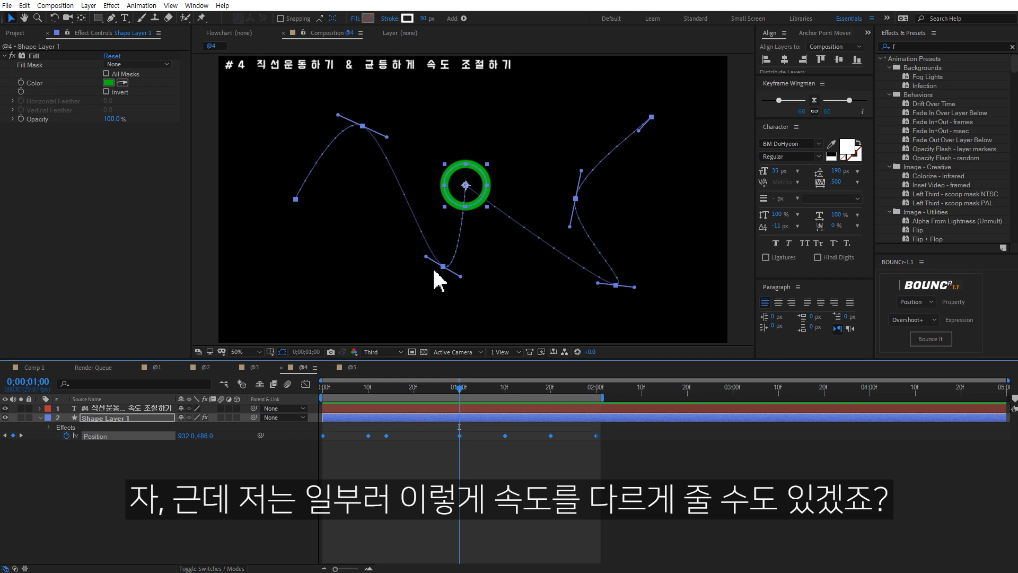
left_click(527, 486)
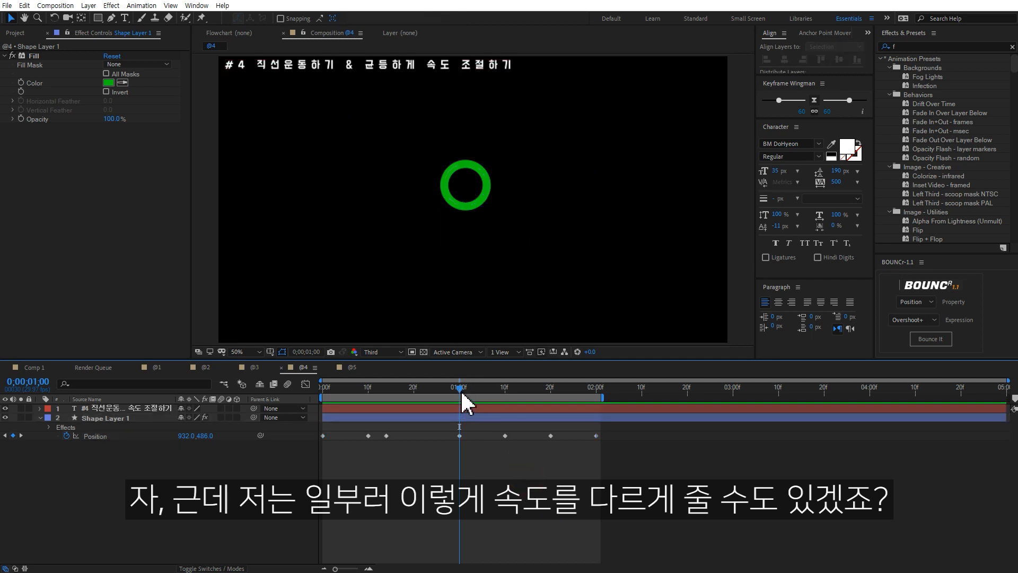
key("space")
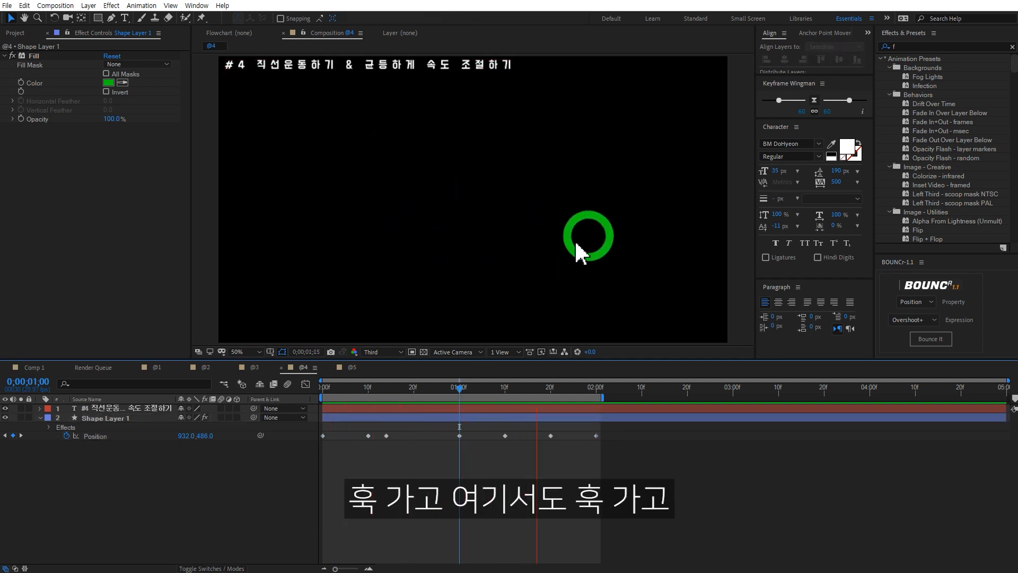
Step: Move the green circle's Position keyframe at 1:10 to 1:17, deliberately varying the pacing, and preview the motion
key("space")
mouse_move(558, 385)
left_mouse_down()
mouse_move(577, 386)
mouse_move(569, 386)
left_mouse_up()
left_click_drag(505, 436, 536, 437)
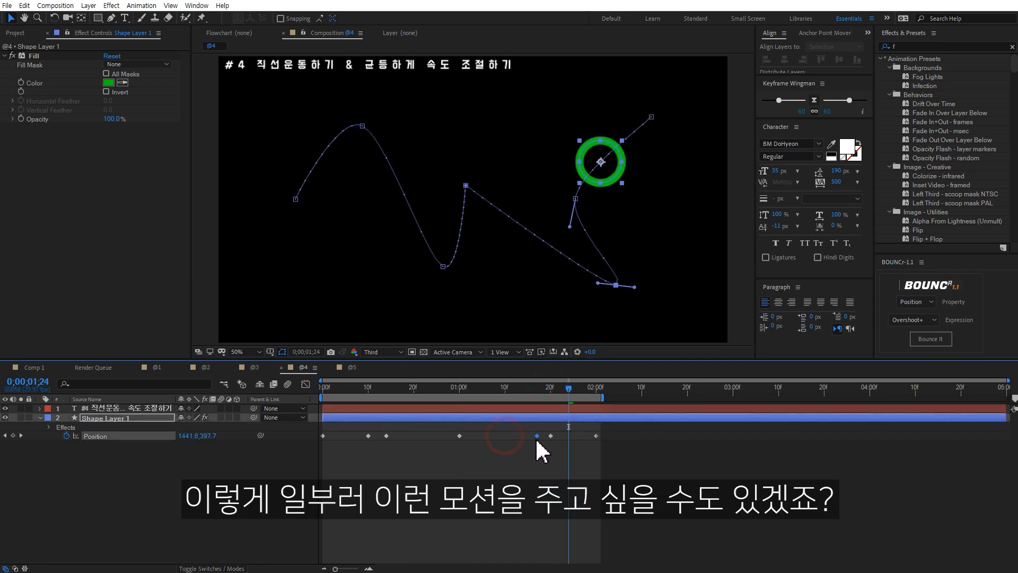
left_click(610, 471)
key("space")
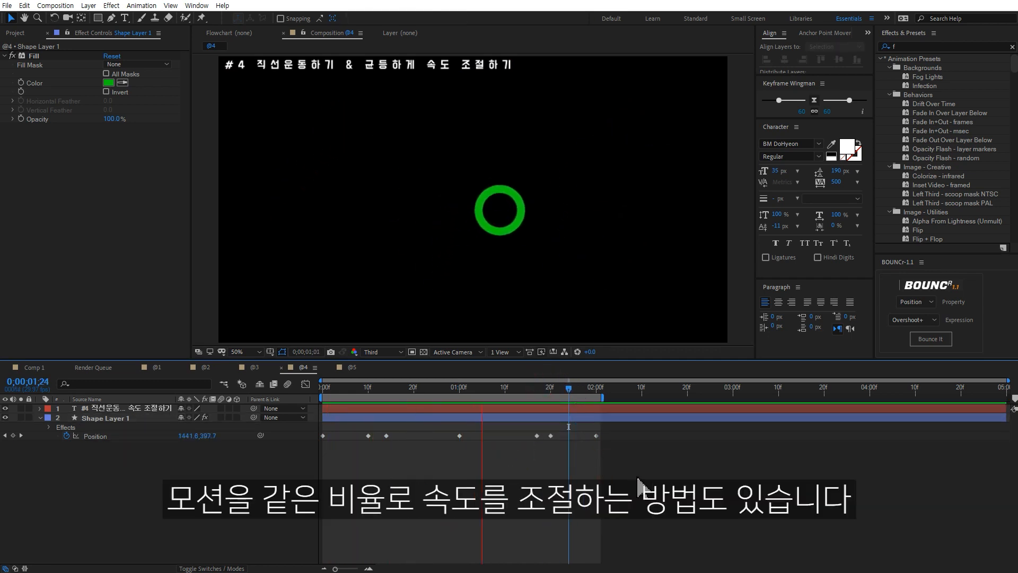
Step: Extend the work area to 4:20, stretch all Position keyframes proportionally until the last reaches 3:21, and preview the slower motion
left_click_drag(602, 397, 962, 397)
left_click_drag(647, 473, 307, 436)
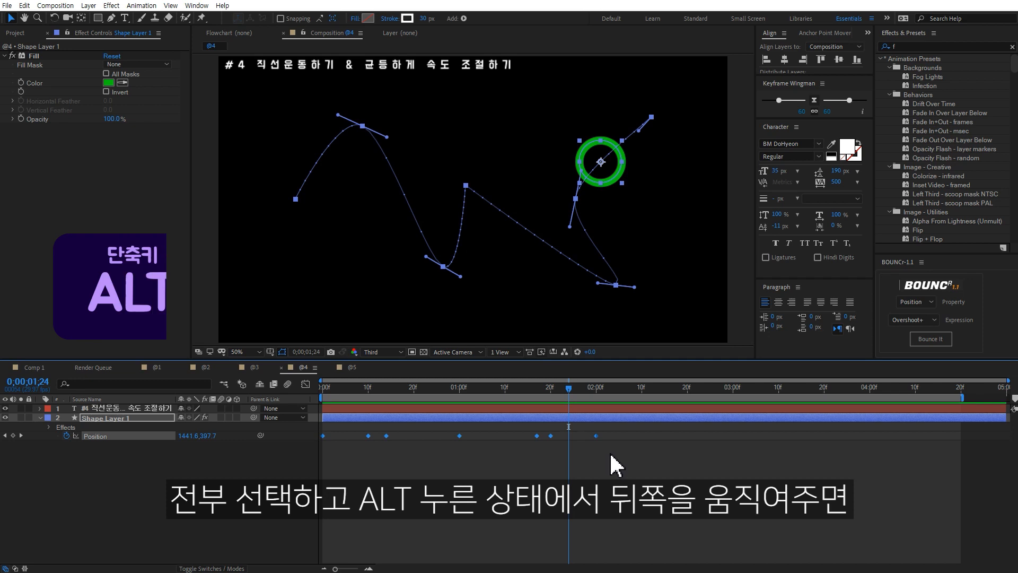
left_click_drag(596, 435, 830, 455)
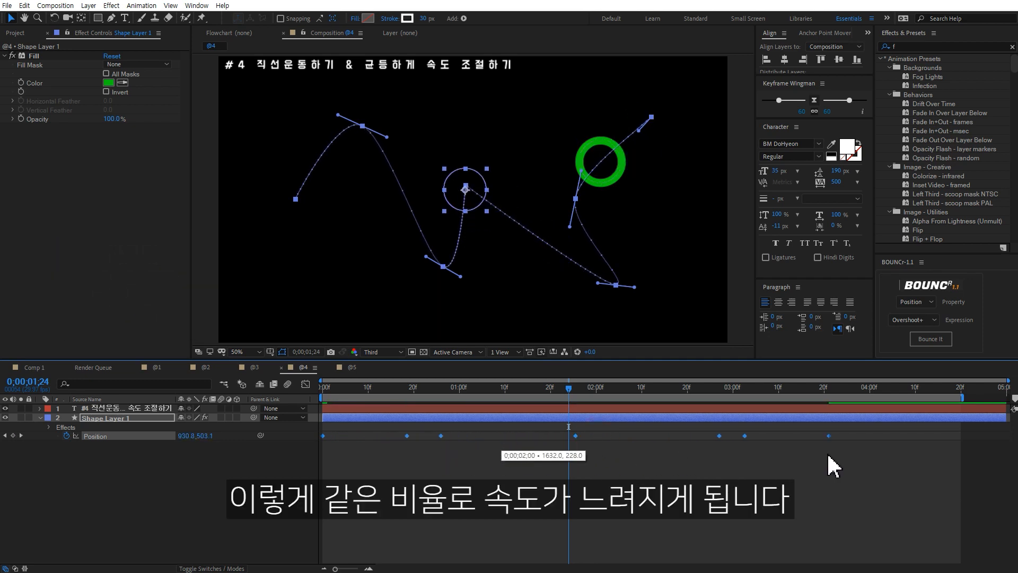
key("space")
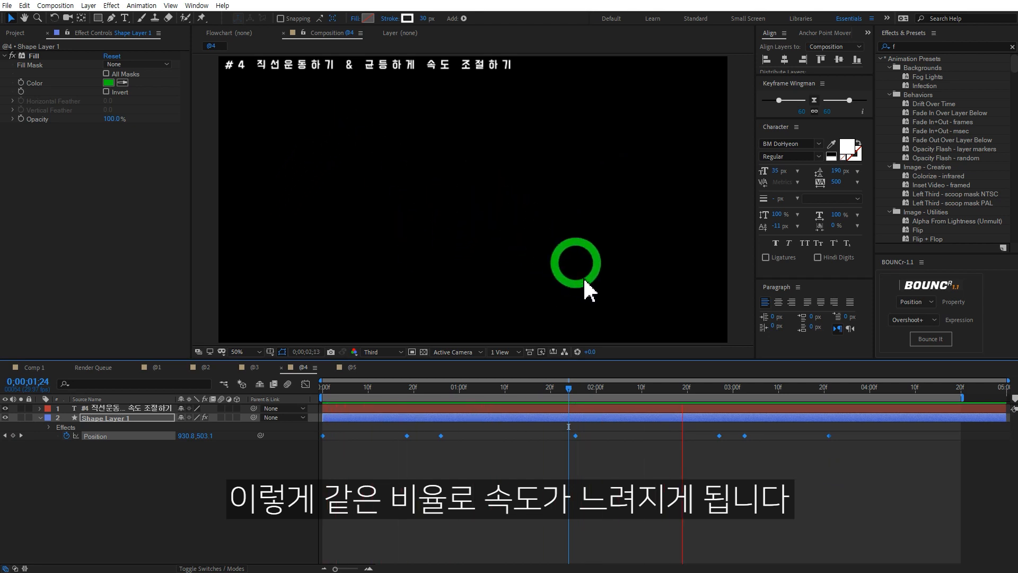
Step: Compress all the Position keyframes proportionally until the last one reaches 1:10, and preview the faster motion
key("space")
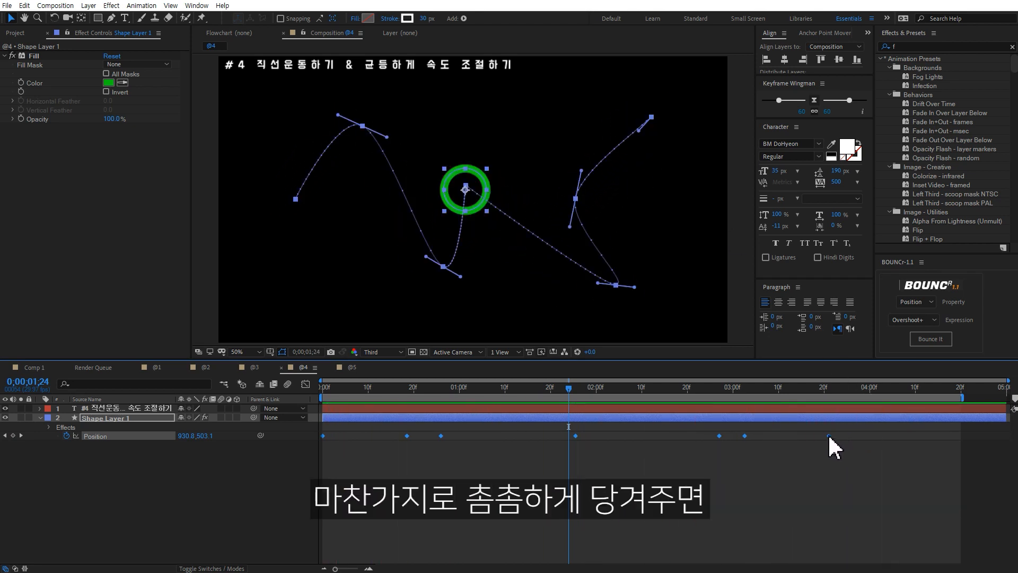
left_click_drag(809, 435, 536, 437)
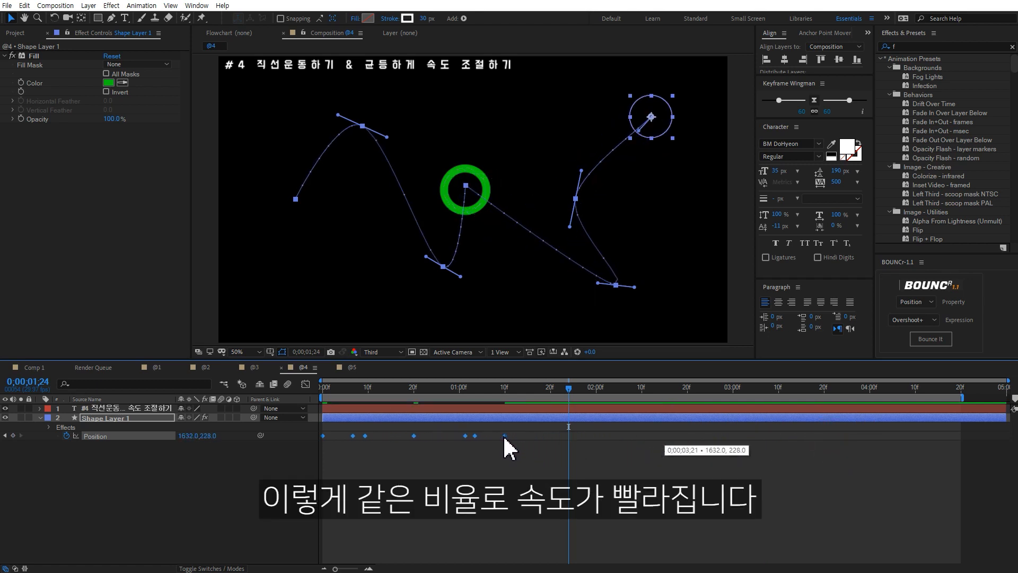
key("space")
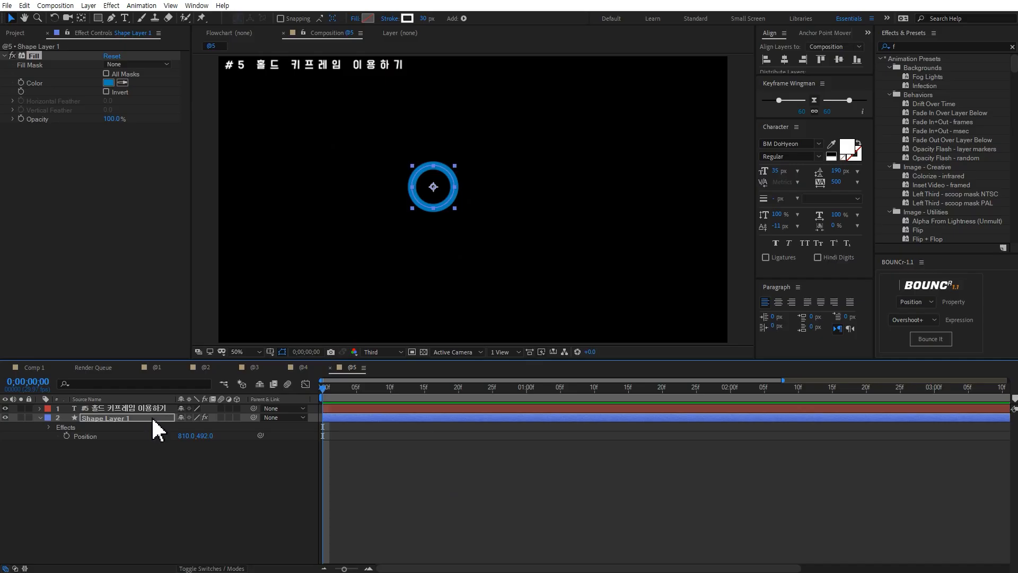
Step: Animate the blue circle's Position with keyframes every 10 frames from 0:00 to 2:20, moving it to a different spot each time
left_click(152, 419)
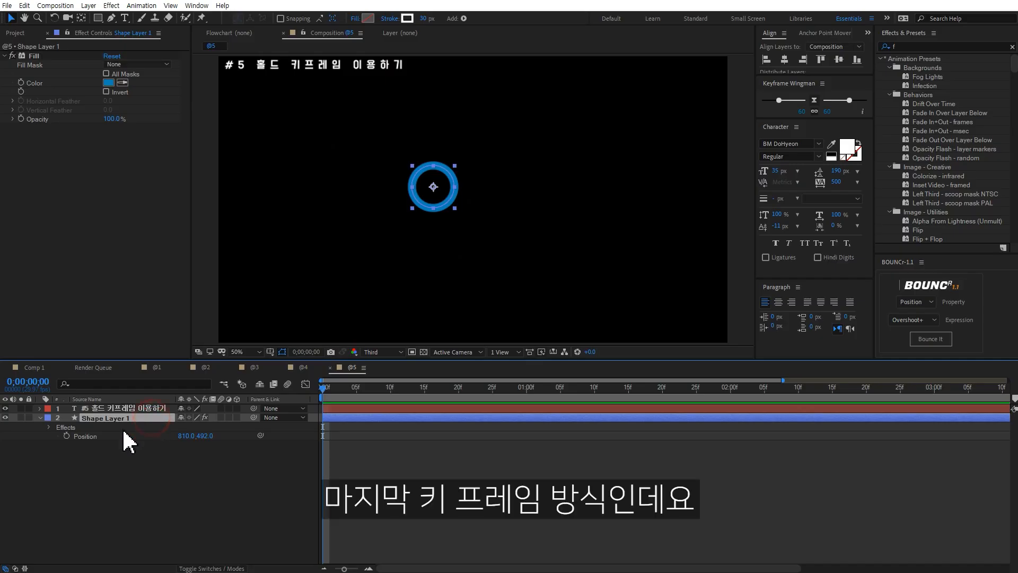
left_click(67, 437)
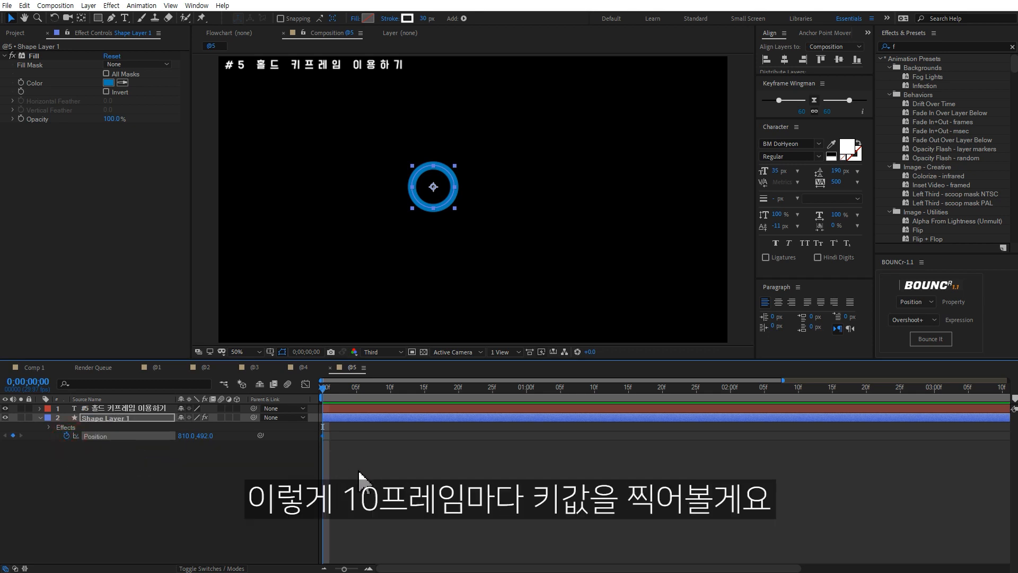
key("shift+Page_Down")
left_click_drag(438, 212, 593, 112)
key("shift+Page_Down")
key("shift+Page_Down")
key("shift+Page_Down")
key("shift+Page_Down")
key("shift+Page_Down")
key("shift+Page_Down")
key("shift+Page_Down")
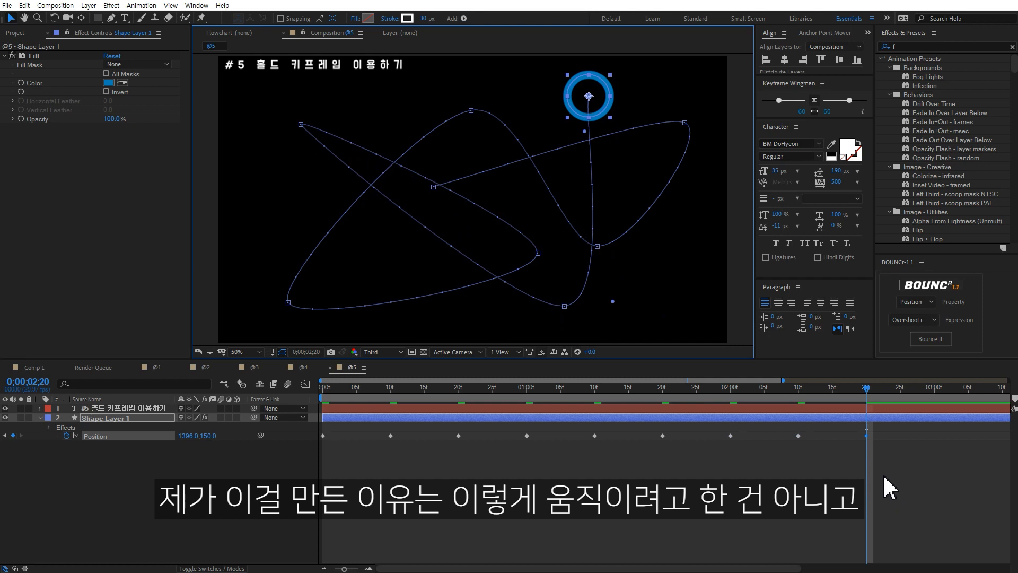
Step: End the work area at 3:00 and preview the blue circle's motion
key("n")
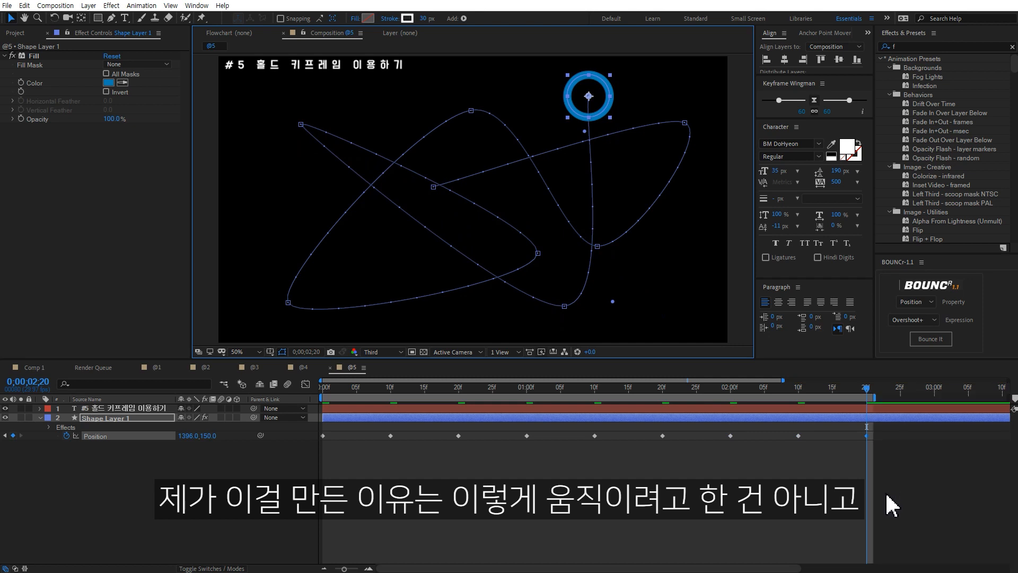
left_click(932, 392)
key("n")
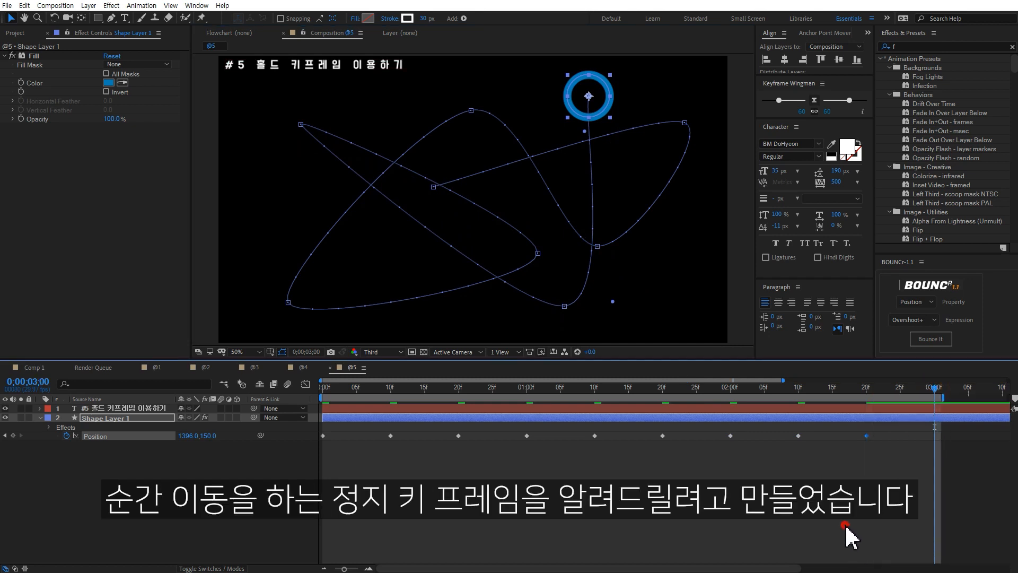
left_click(849, 533)
key("space")
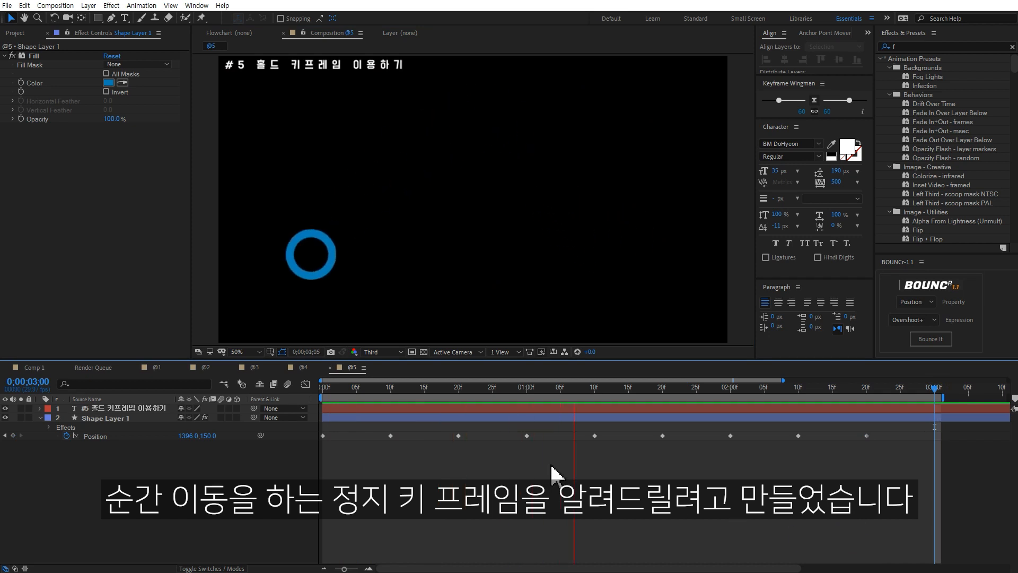
Step: Apply Toggle Hold Keyframe to the Position keyframe at 2:10 and preview the instant jump to the 2:20 keyframe
left_click(799, 418)
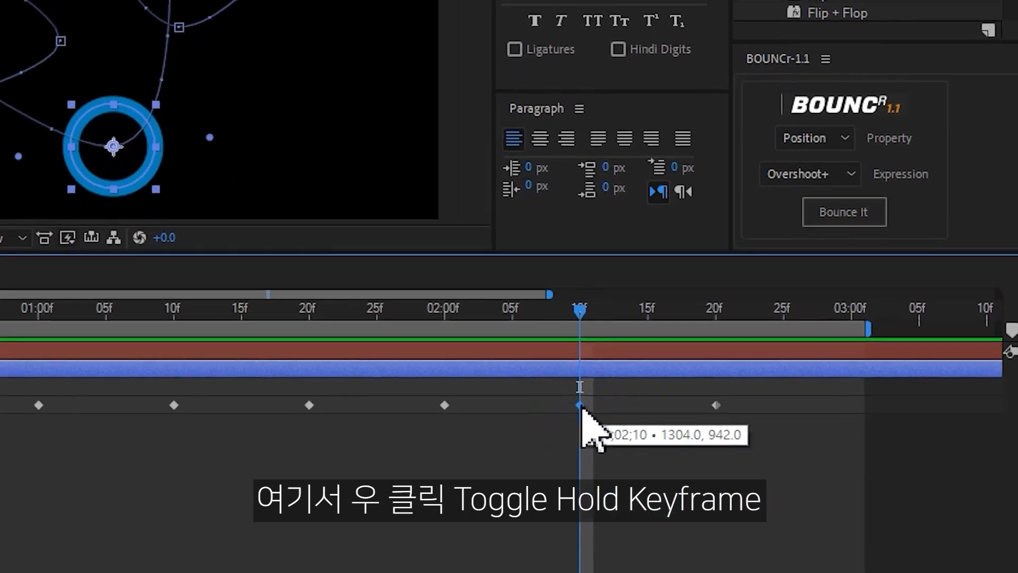
right_click(799, 436)
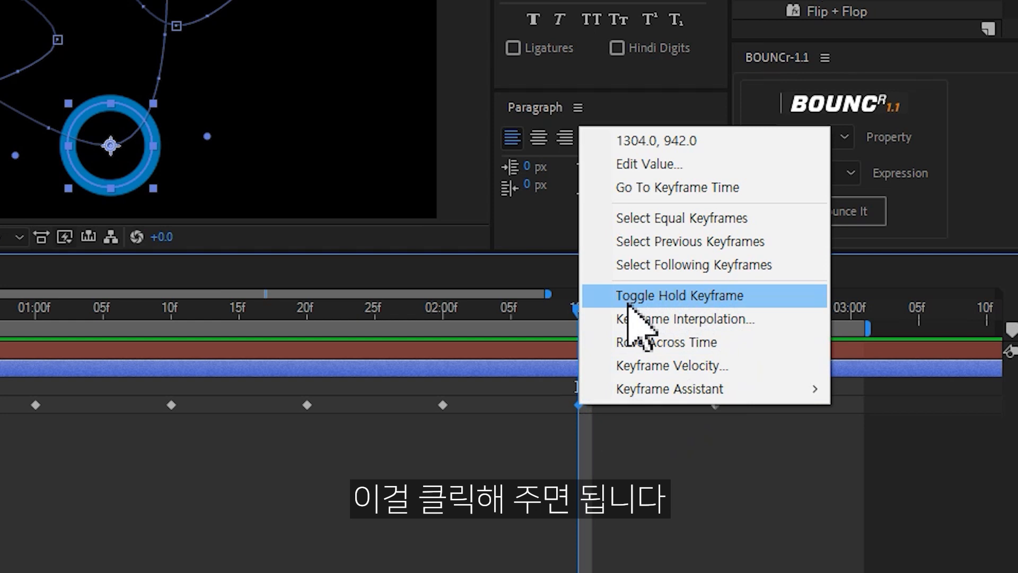
left_click(675, 306)
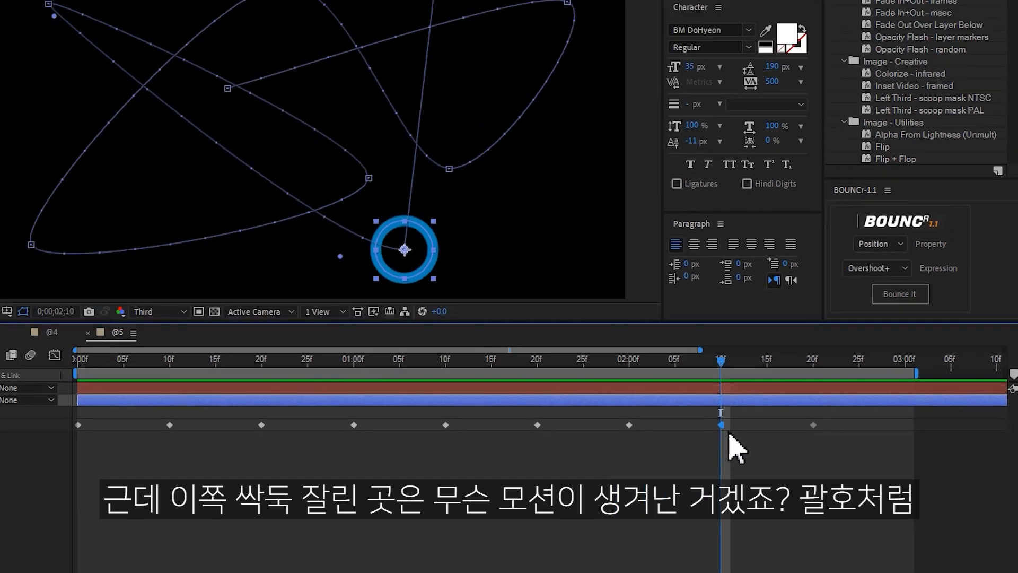
key("k")
key("space")
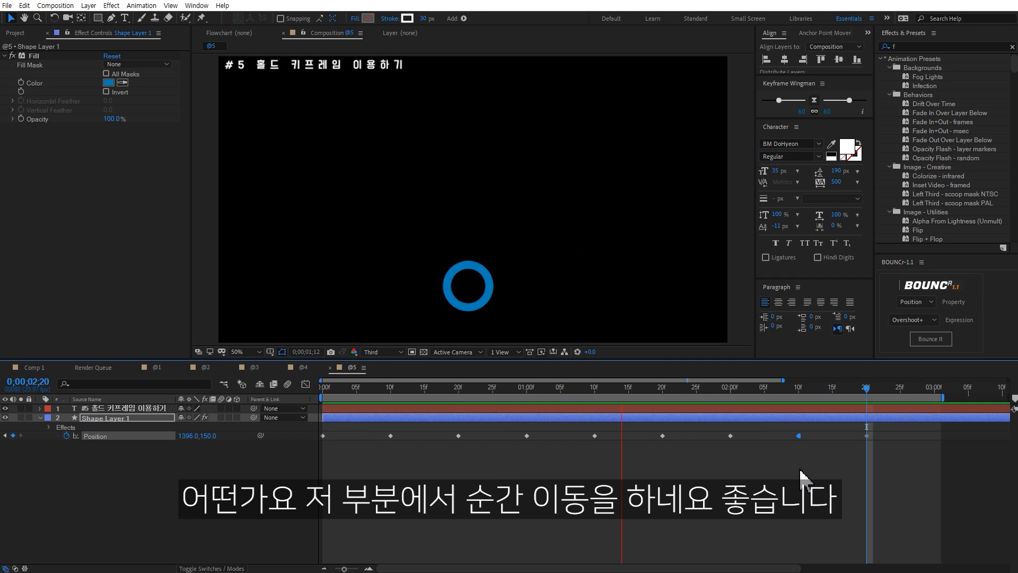
key("space")
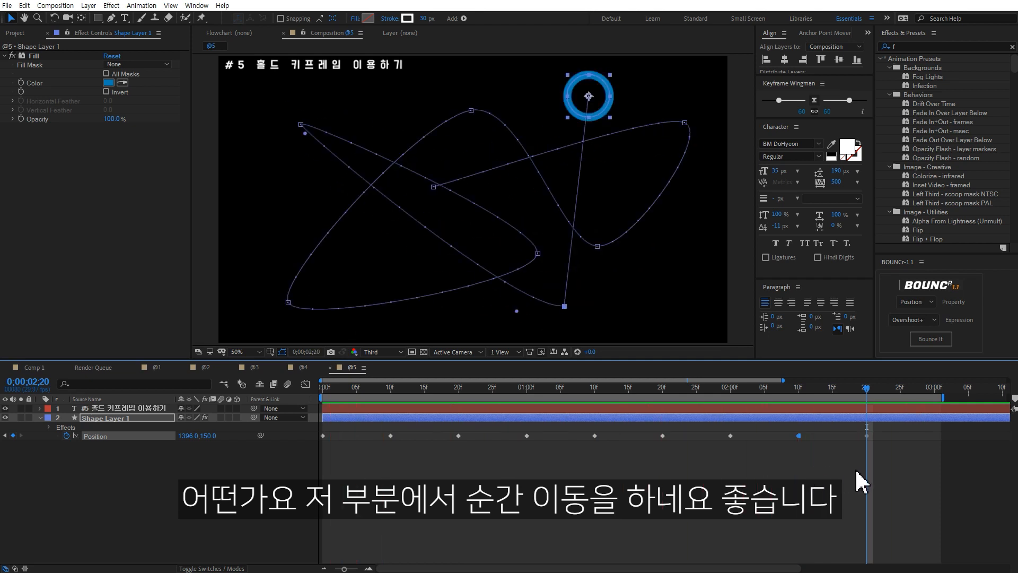
Step: Apply Toggle Hold Keyframe to the Position keyframe at 1:10, then scrub from 1:00 to 1:20 and preview the motion
left_click(595, 387)
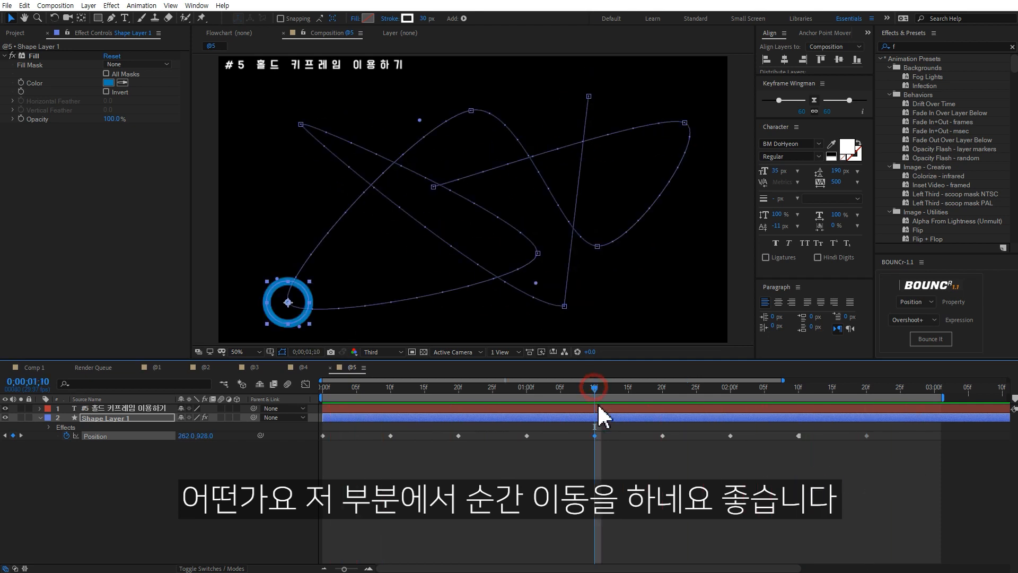
right_click(596, 436)
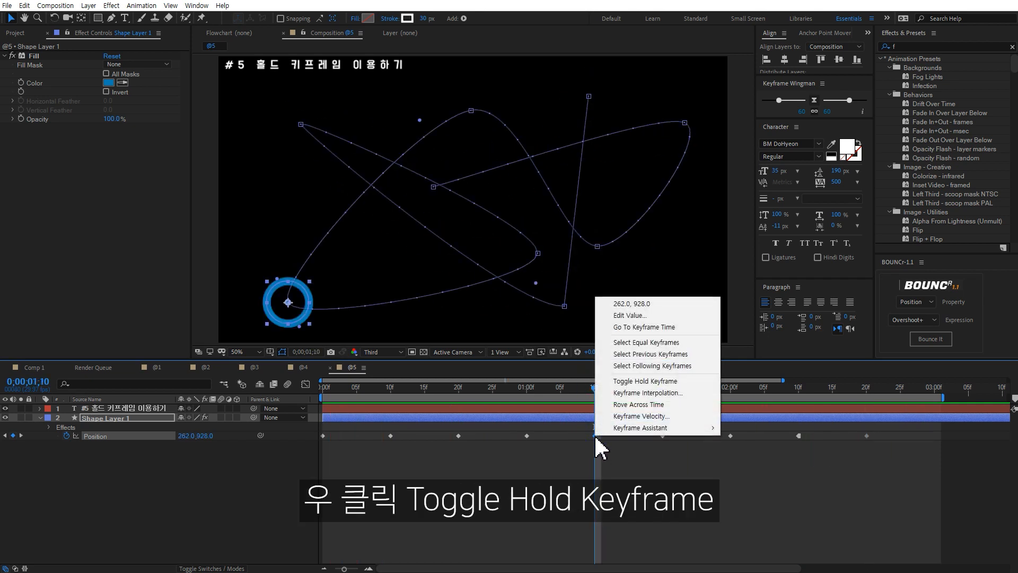
left_click(645, 381)
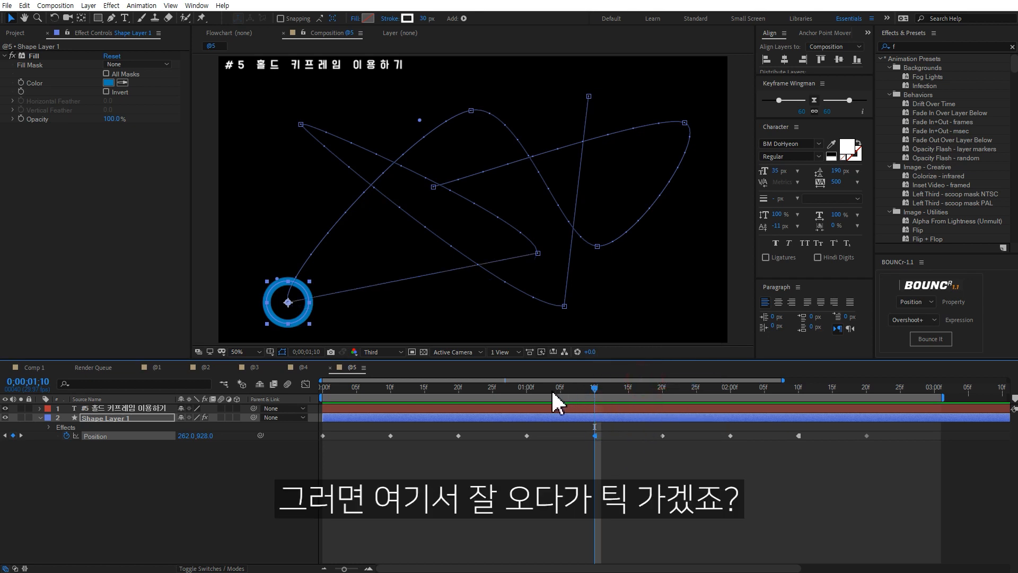
left_click(524, 391)
left_click_drag(525, 393, 663, 395)
key("space")
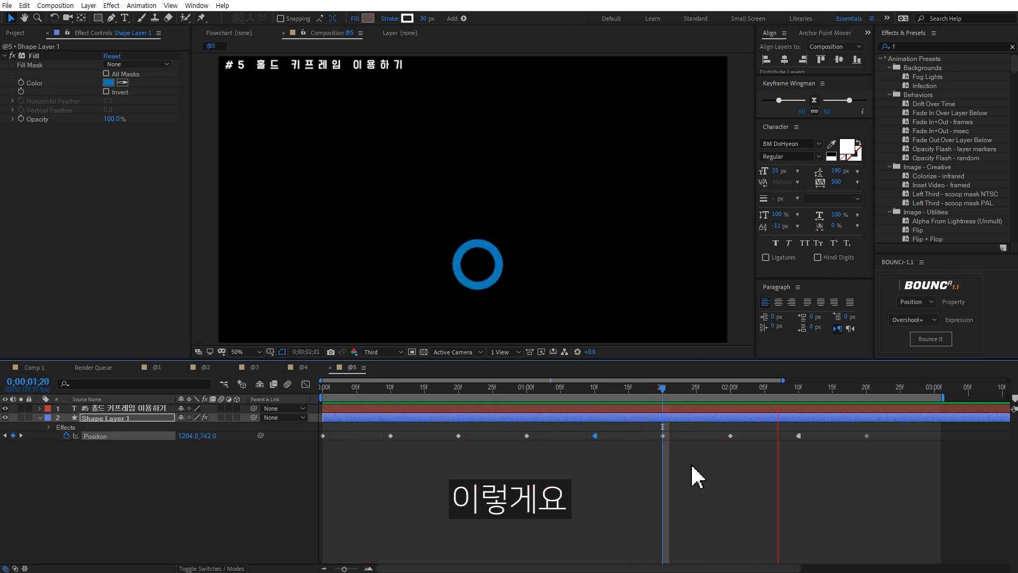
key("space")
Step: Apply Toggle Hold Keyframe to all of the blue circle's Position keyframes and preview the result
left_click_drag(908, 479, 320, 428)
right_click(323, 435)
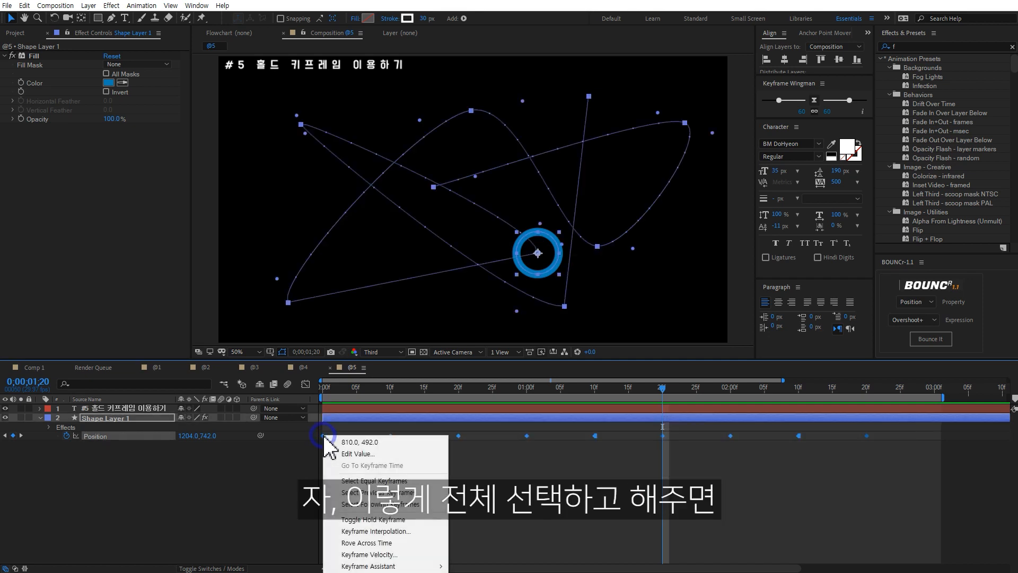
left_click(373, 519)
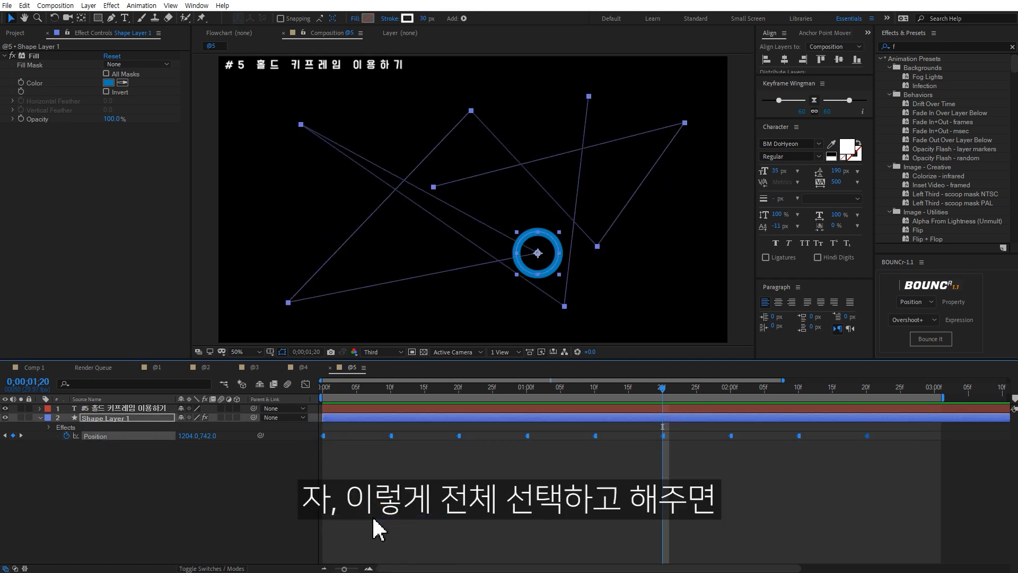
left_click(724, 490)
key("space")
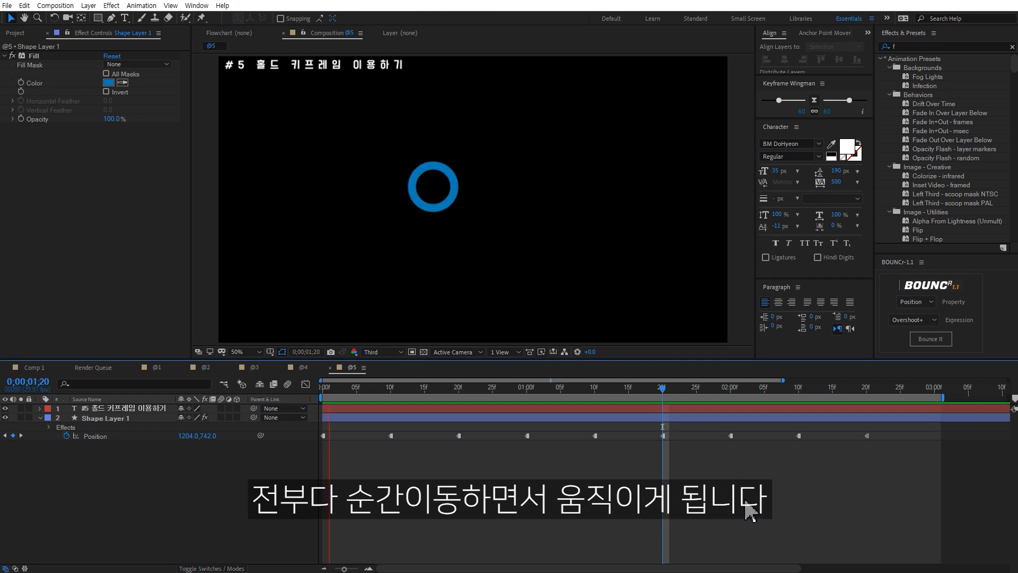